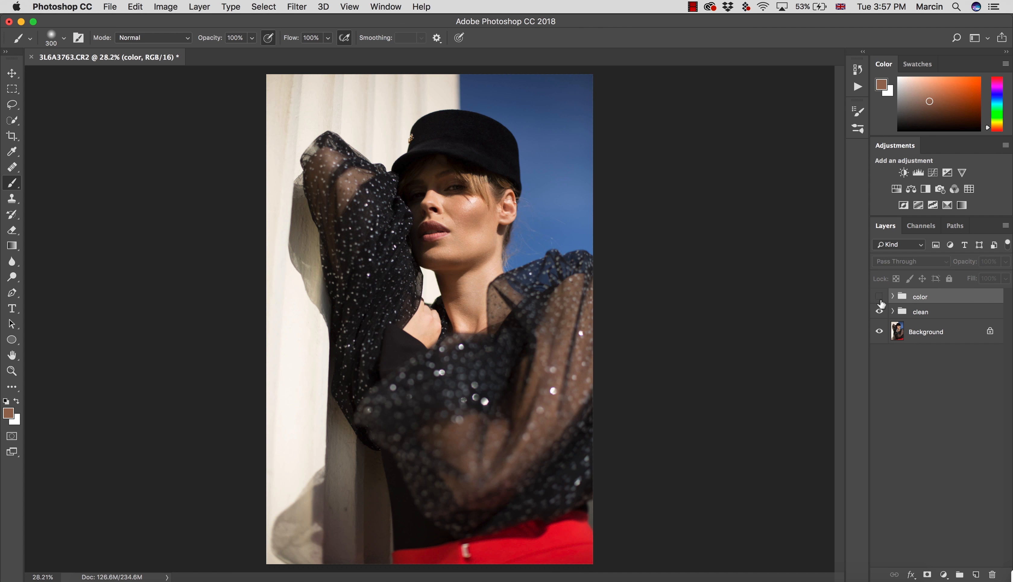
Step: Compare the photo with and without the color group, and delete that group from the document
left_click(880, 297)
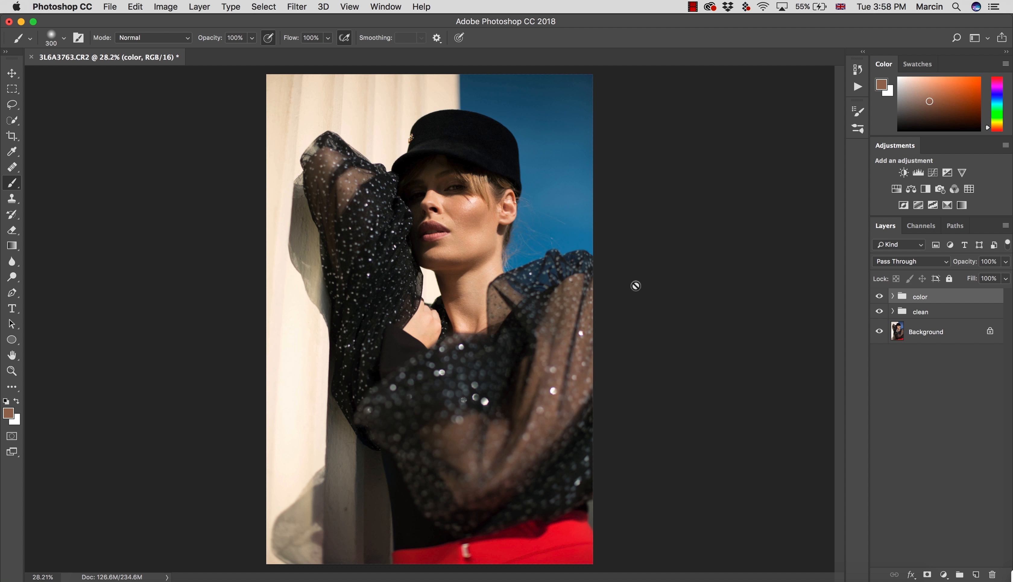
left_click(879, 299)
left_click(878, 298)
key("BackSpace")
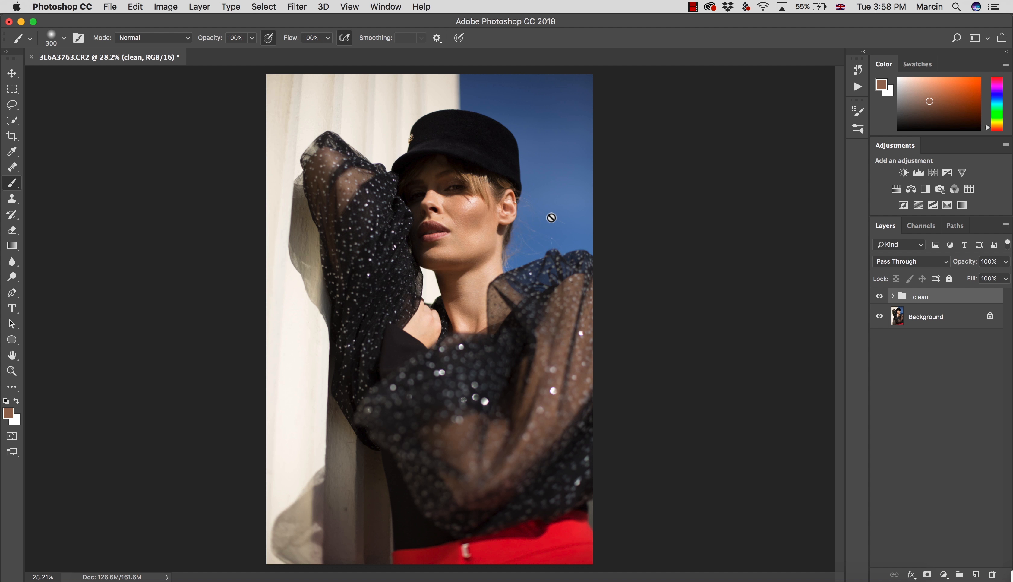
Step: Add a Selective Color adjustment layer above the clean group and name it "blue"
left_click(943, 574)
left_click(944, 556)
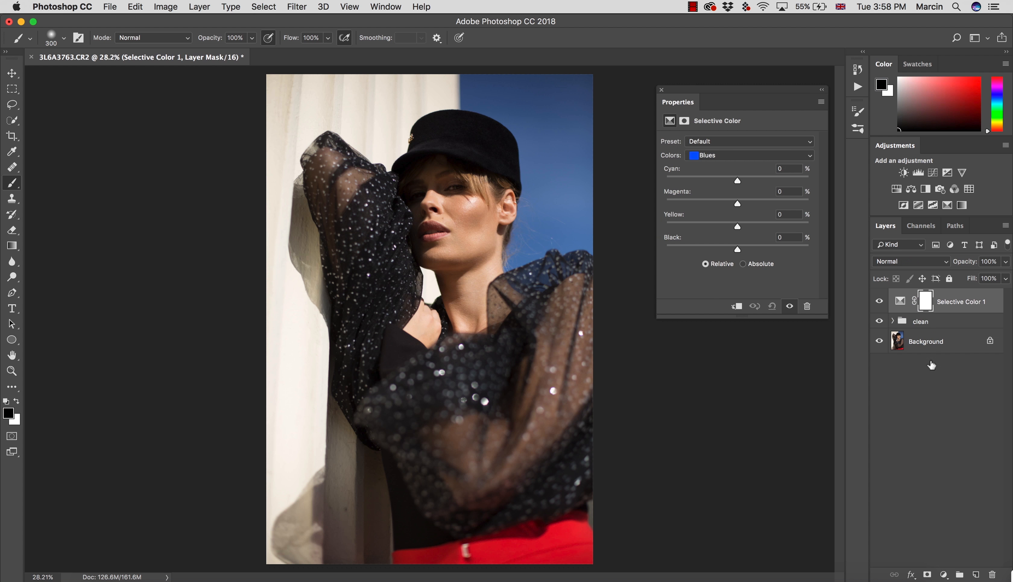
double_click(948, 302)
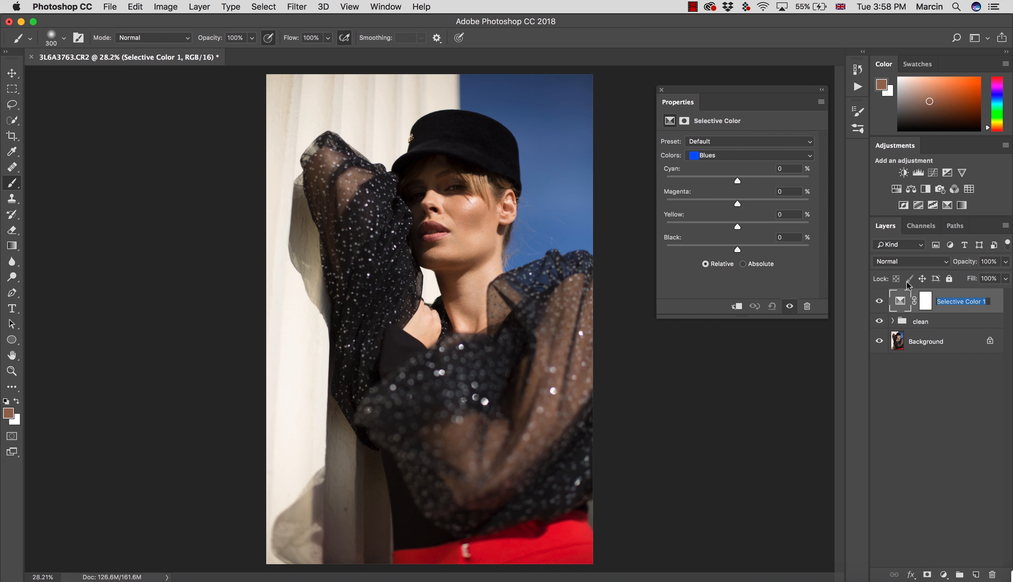
type("blue")
key("Return")
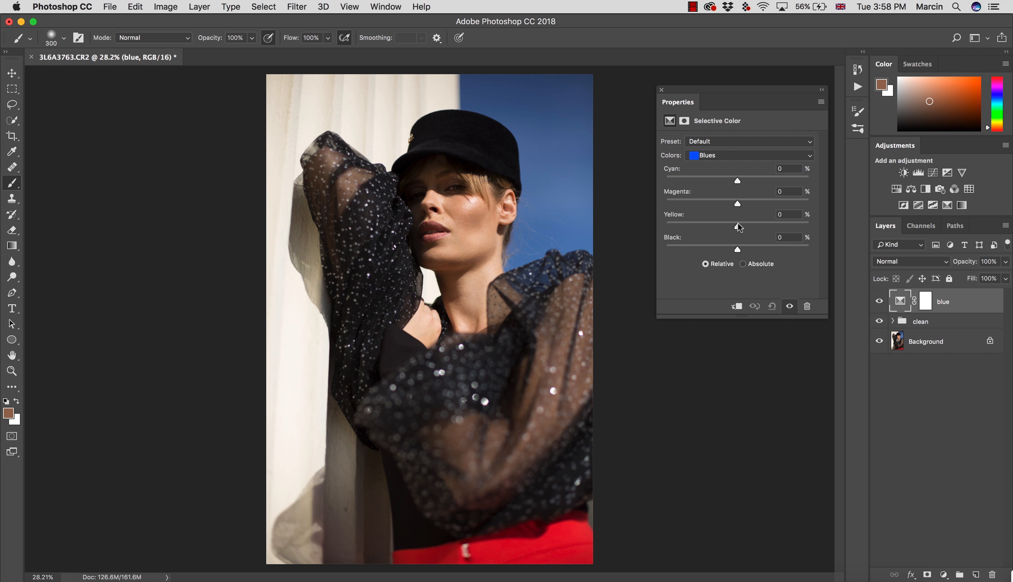
Step: Adjust the Blues to Cyan +13, Magenta -27, Yellow +26 and Black +70, and compare the sky before and after
left_click_drag(737, 227, 749, 224)
left_click_drag(750, 221, 746, 180)
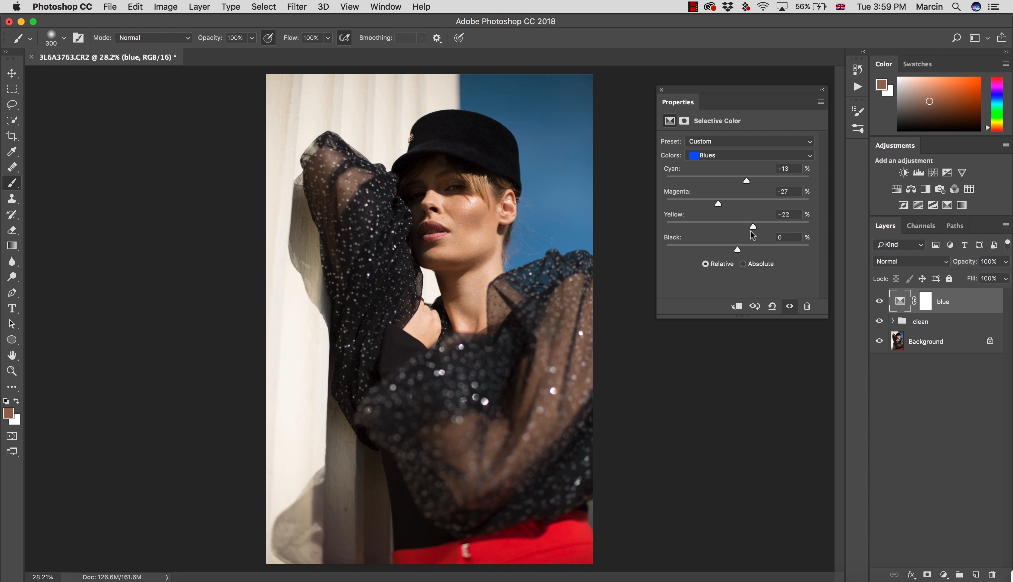
left_click_drag(751, 227, 755, 225)
mouse_move(784, 249)
left_mouse_down()
mouse_move(791, 247)
mouse_move(636, 237)
mouse_move(665, 249)
mouse_move(774, 246)
left_mouse_up()
left_click(879, 301)
left_click(879, 301)
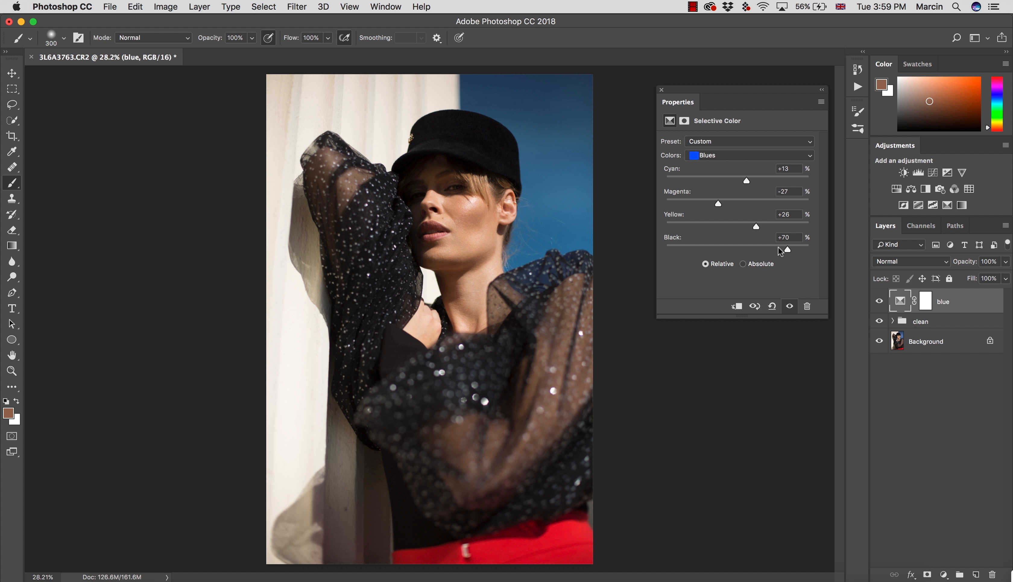
left_click(879, 301)
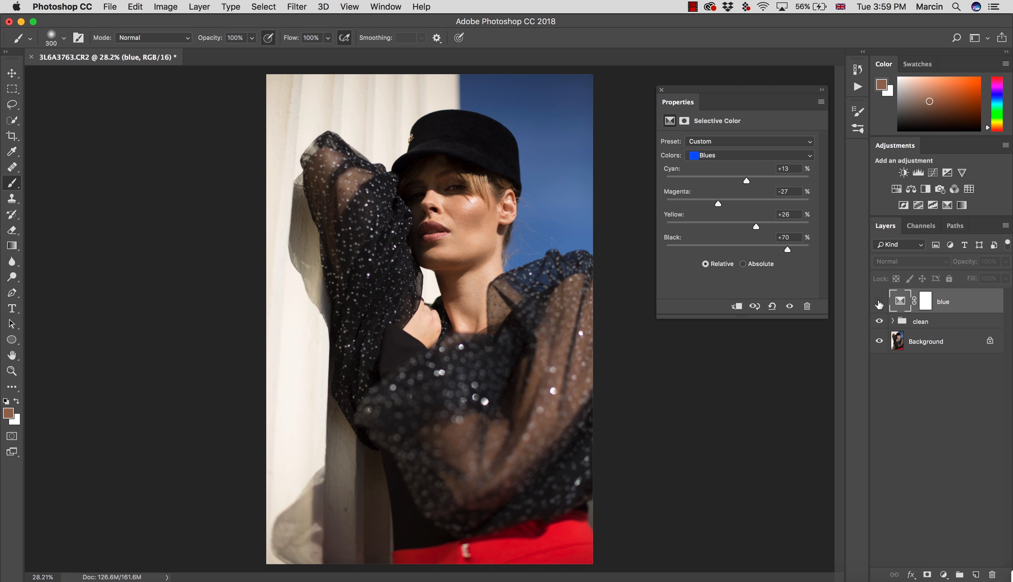
left_click(880, 303)
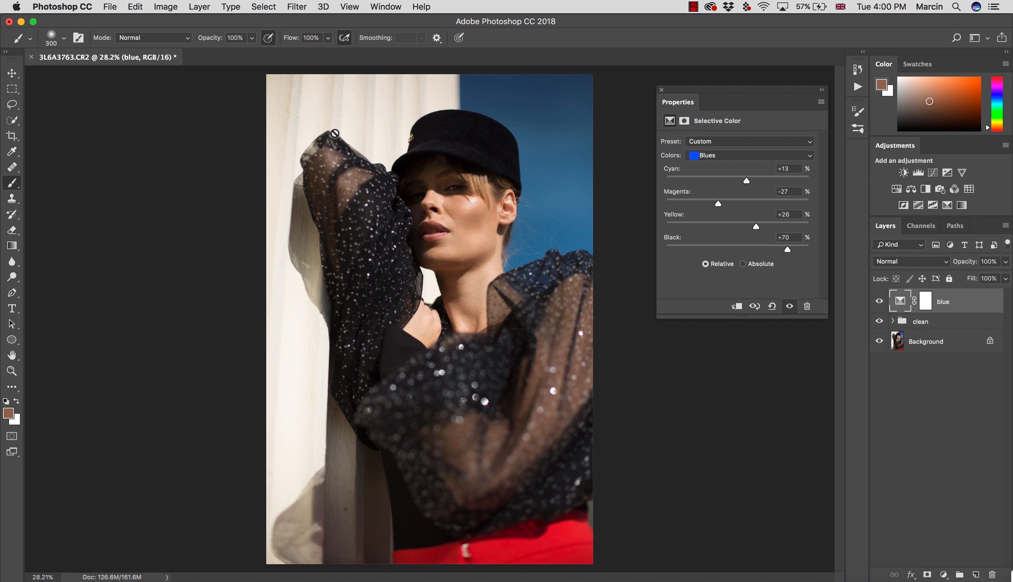
Step: Add a Color Balance adjustment layer above the blue layer and name it "wall orange"
left_click(944, 574)
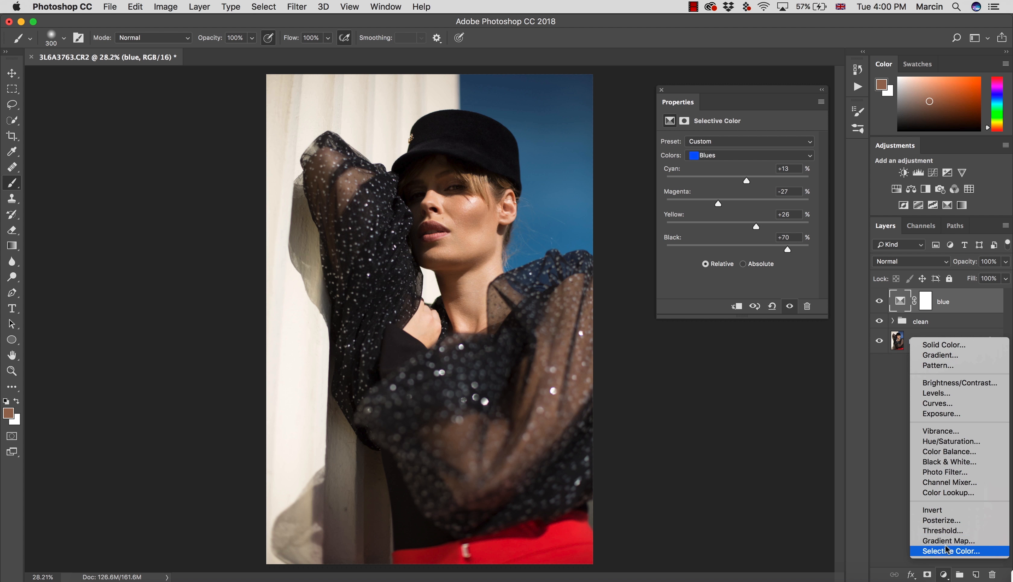
left_click(943, 449)
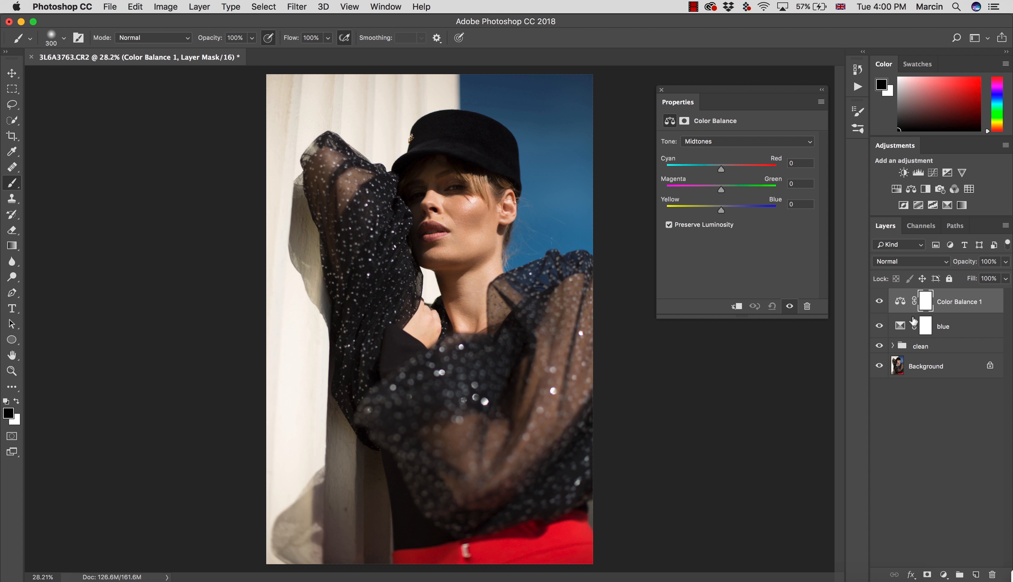
double_click(951, 305)
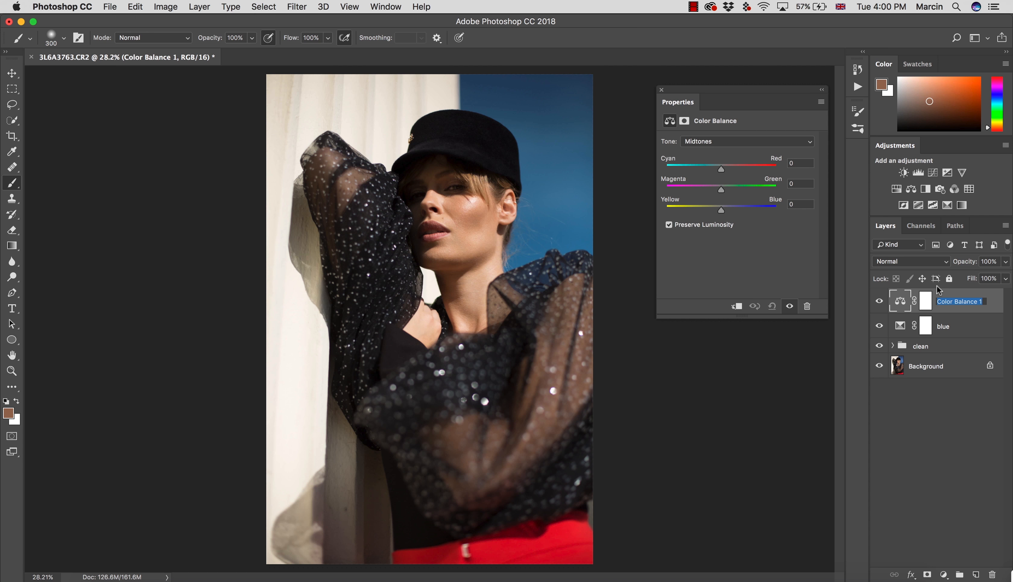
type("wall")
key("Return")
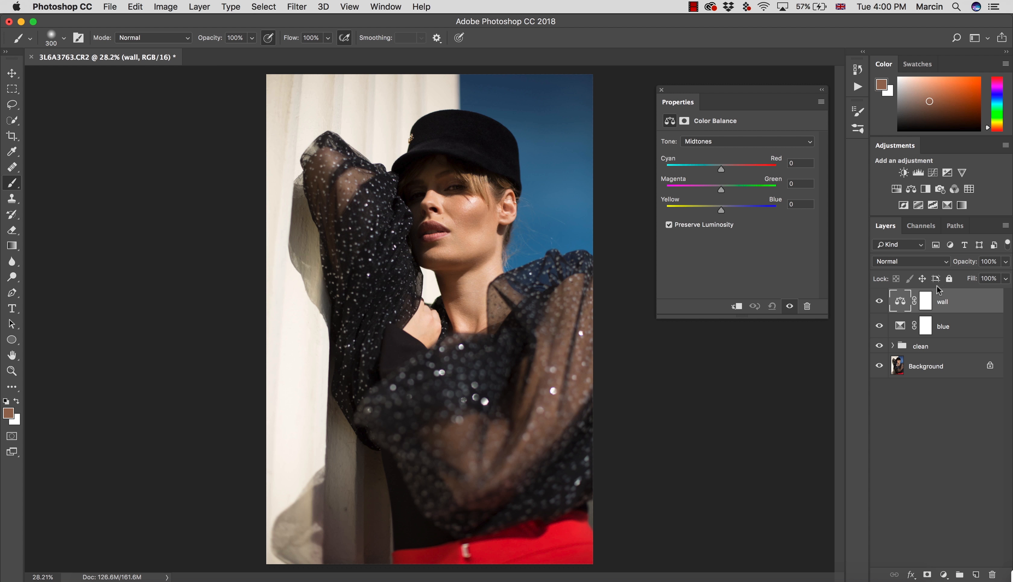
double_click(952, 300)
left_click(950, 301)
type("orange")
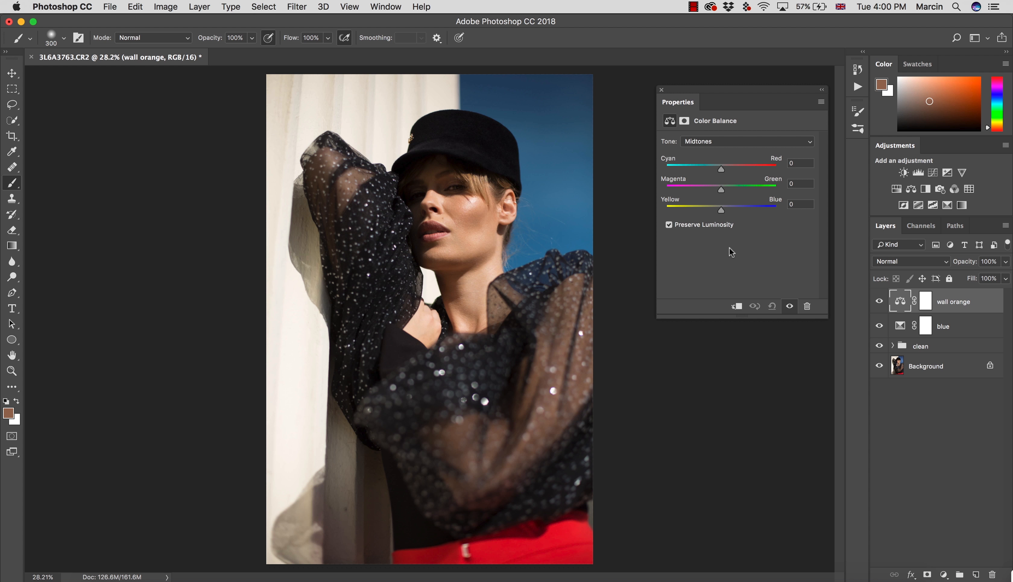
Step: Invert the blue layer's mask and invert it back to demonstrate hiding and revealing the adjustment
left_click(925, 303)
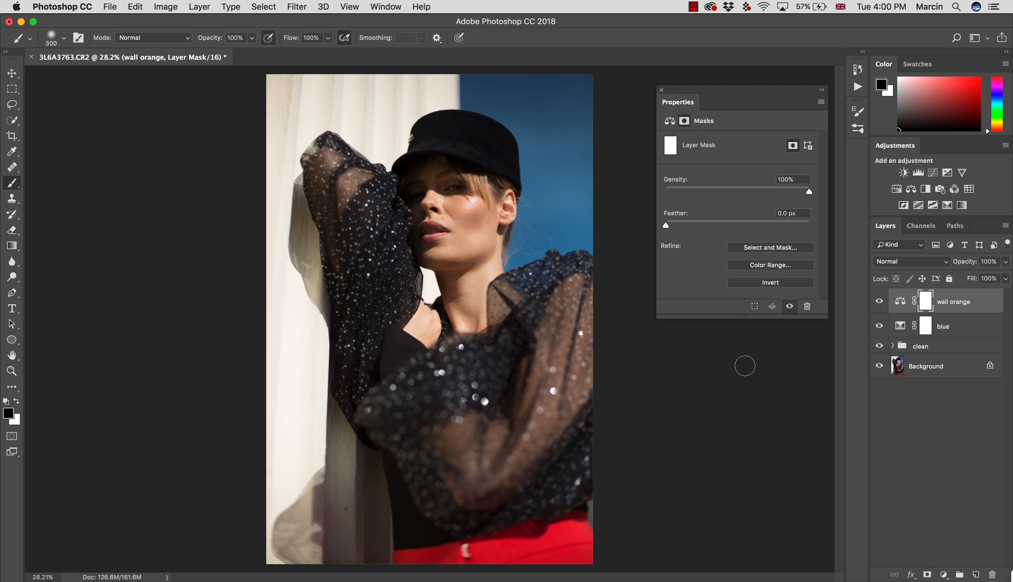
left_click(926, 330)
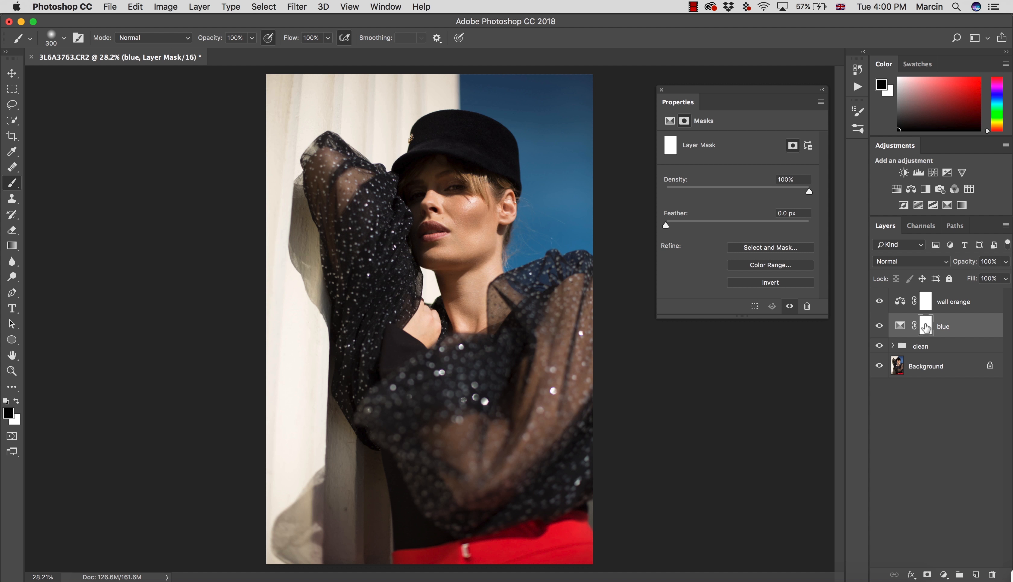
key("super+i")
key("super+i")
key("super+i")
key("super+i")
Step: Mask the wall orange layer with a Color Range selection sampled from the bright wall, adding a second sample lower on the wall
left_click(926, 301)
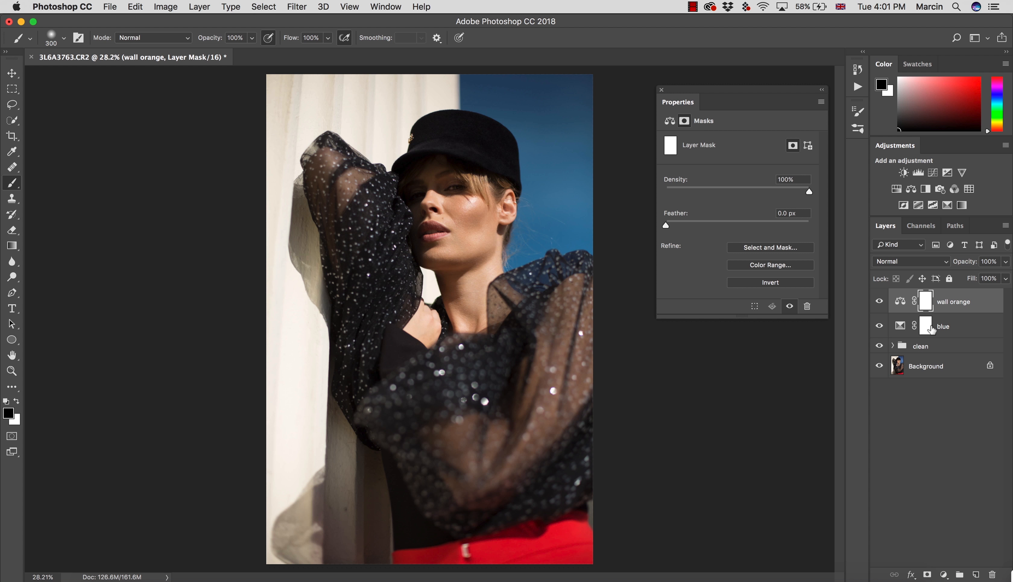
left_click(261, 6)
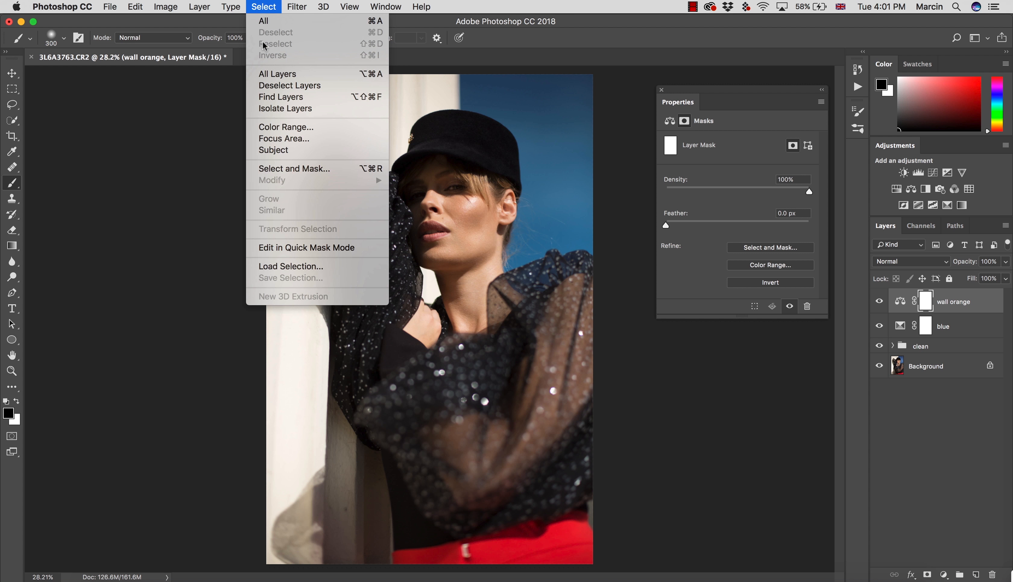
left_click(292, 129)
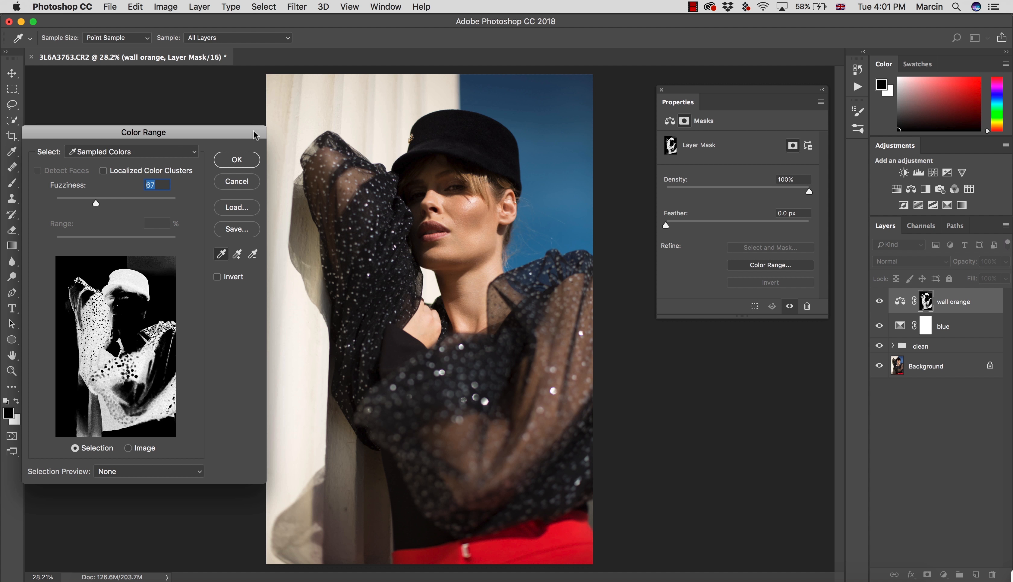
left_click(283, 96)
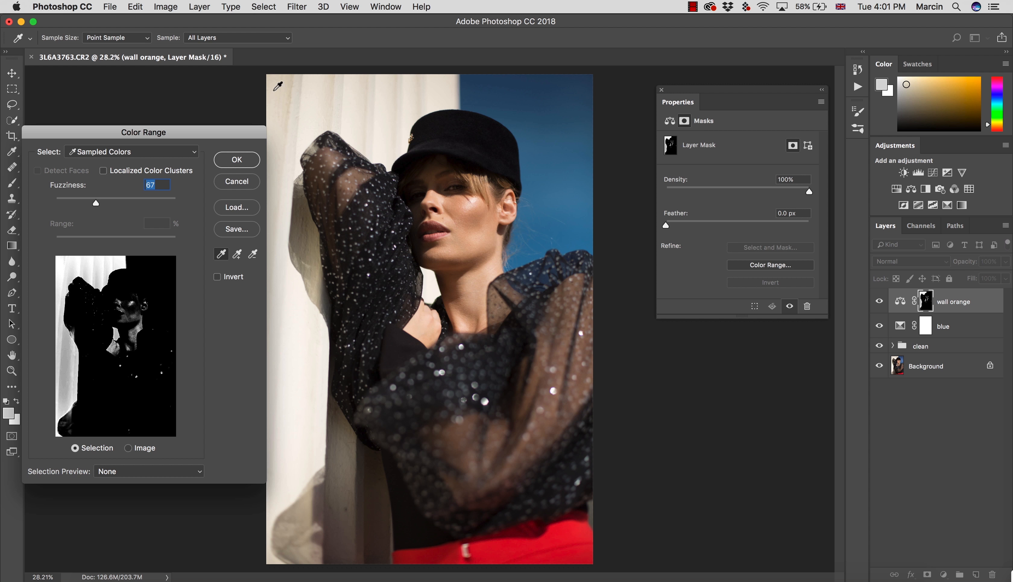
left_click(238, 259)
left_click(305, 404)
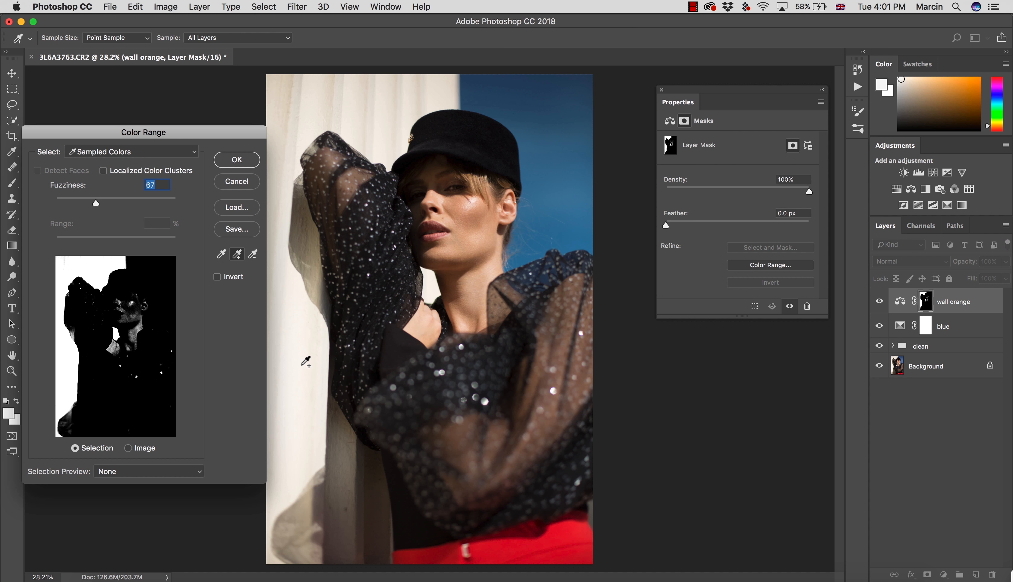
left_click(237, 160)
Step: Paint black over the woman's face, neck, hand and clothing in the wall orange mask to limit it to the wall
key("b")
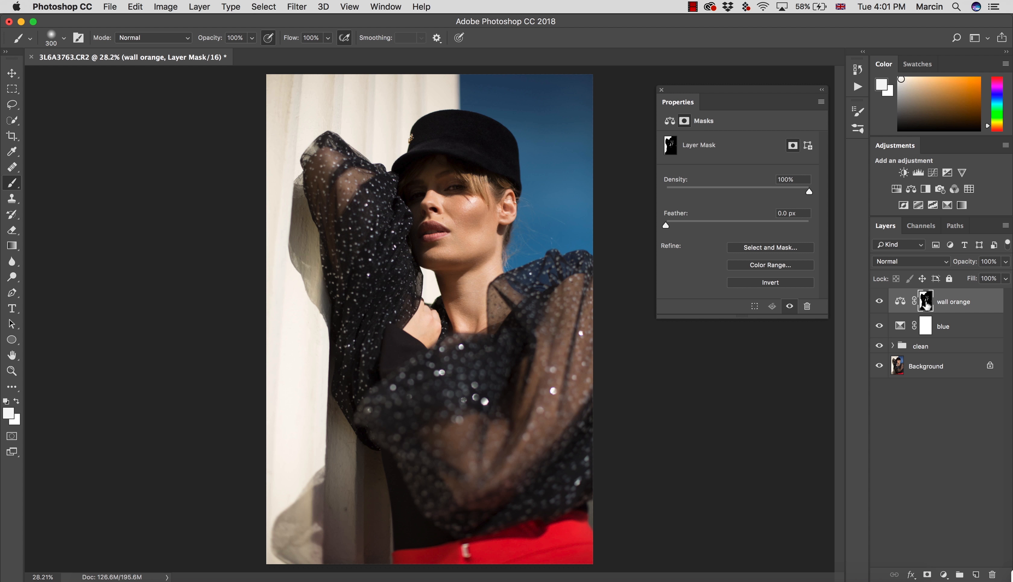
left_click(927, 303, "alt")
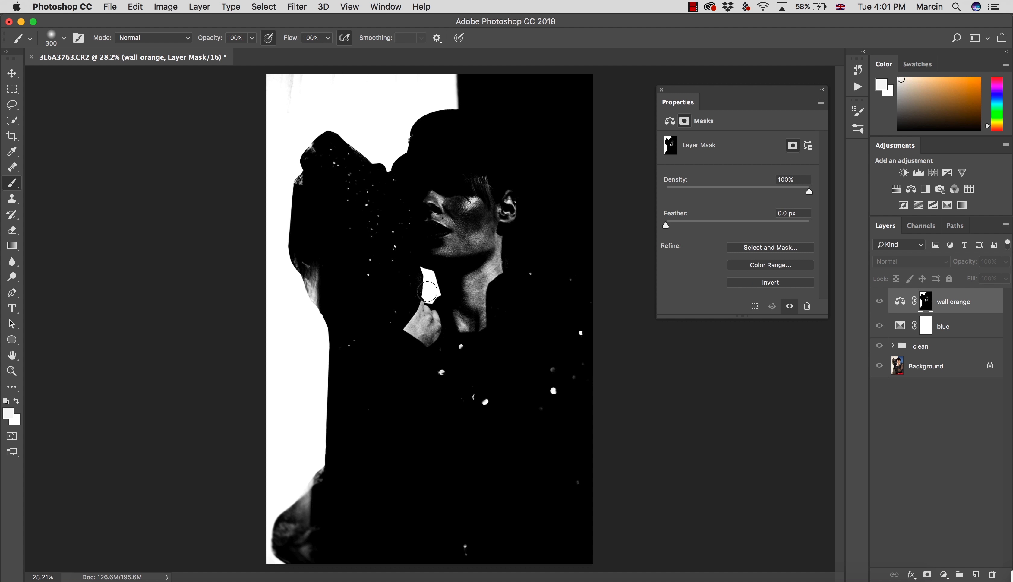
key("d")
key("x")
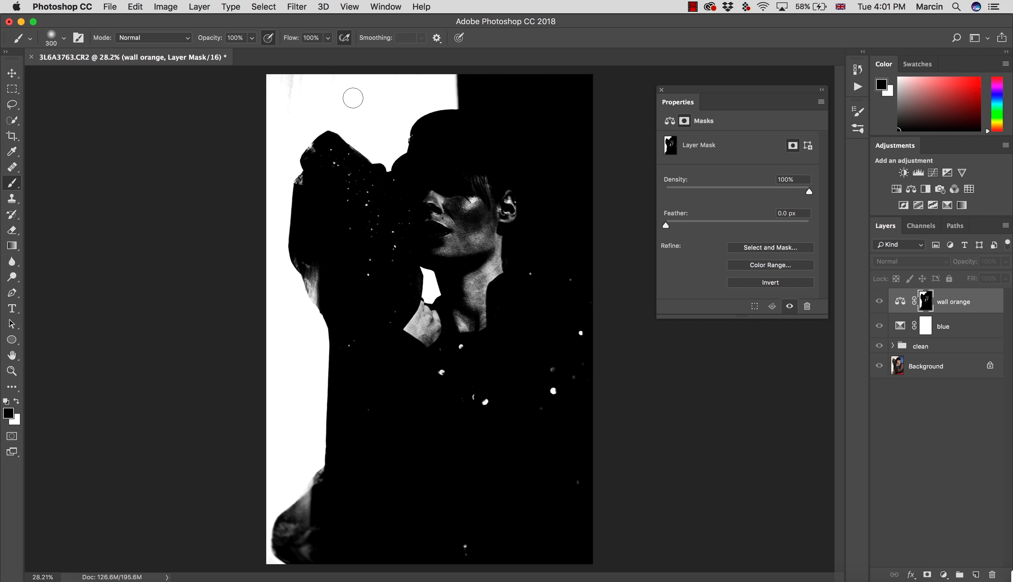
mouse_move(484, 189)
left_mouse_down()
mouse_move(490, 293)
mouse_move(502, 226)
mouse_move(475, 246)
mouse_move(429, 350)
mouse_move(429, 319)
mouse_move(389, 257)
mouse_move(370, 270)
mouse_move(333, 154)
mouse_move(359, 241)
mouse_move(321, 254)
mouse_move(316, 295)
mouse_move(314, 208)
mouse_move(358, 462)
mouse_move(437, 492)
left_mouse_up()
left_click(928, 304, "alt")
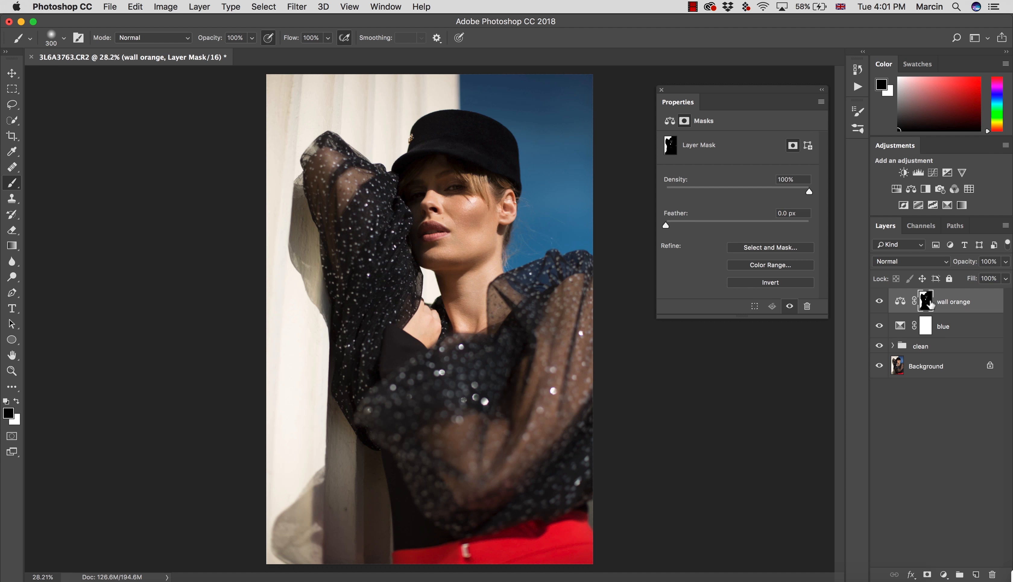
left_click(901, 301)
left_click(928, 302)
left_click(928, 303, "alt")
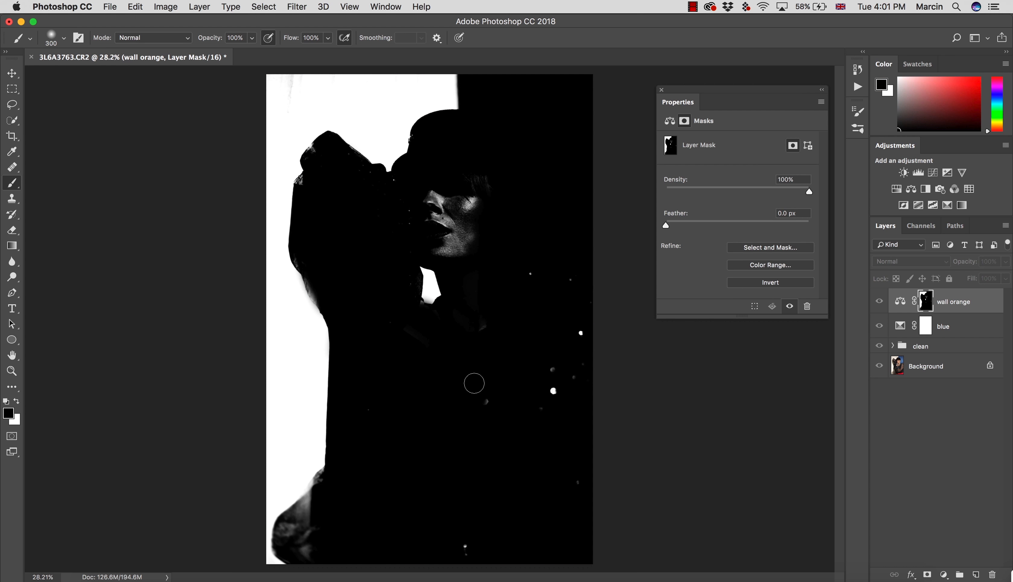
mouse_move(450, 249)
left_mouse_down()
mouse_move(426, 229)
mouse_move(439, 246)
mouse_move(434, 198)
mouse_move(469, 261)
mouse_move(480, 171)
mouse_move(495, 223)
mouse_move(541, 301)
mouse_move(568, 266)
mouse_move(586, 351)
mouse_move(574, 404)
mouse_move(556, 352)
mouse_move(556, 408)
mouse_move(591, 489)
mouse_move(489, 414)
mouse_move(467, 557)
mouse_move(434, 500)
mouse_move(394, 334)
mouse_move(410, 224)
mouse_move(367, 465)
left_mouse_up()
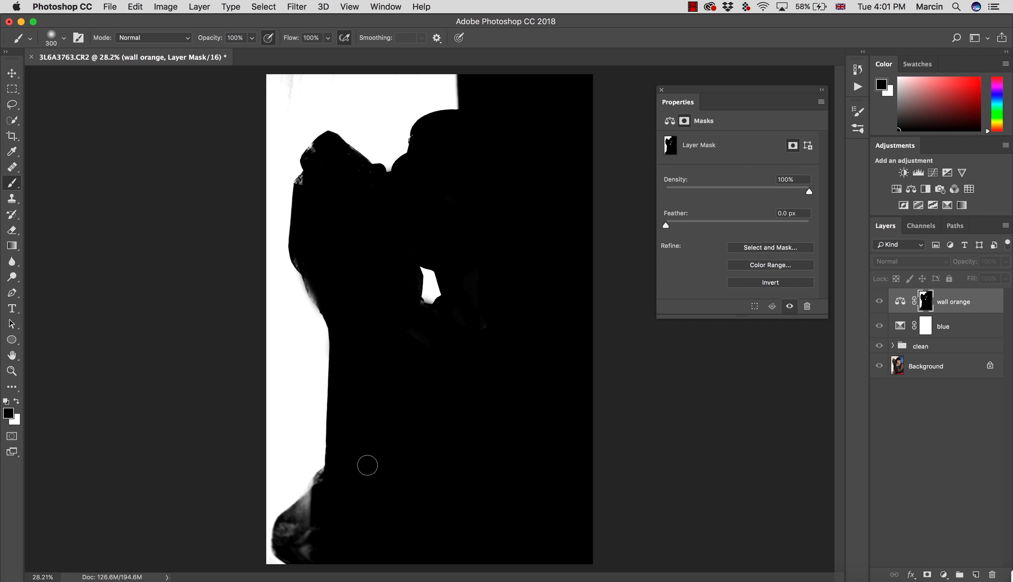
left_click(926, 305, "alt")
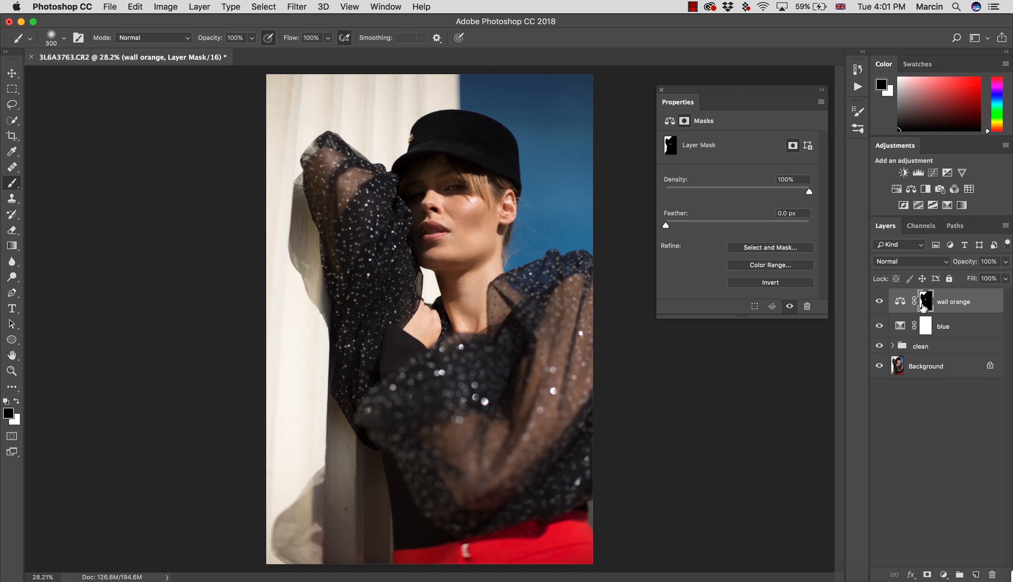
Step: Set the wall orange Color Balance midtones to +17 toward red and -16 toward yellow
left_click(900, 304)
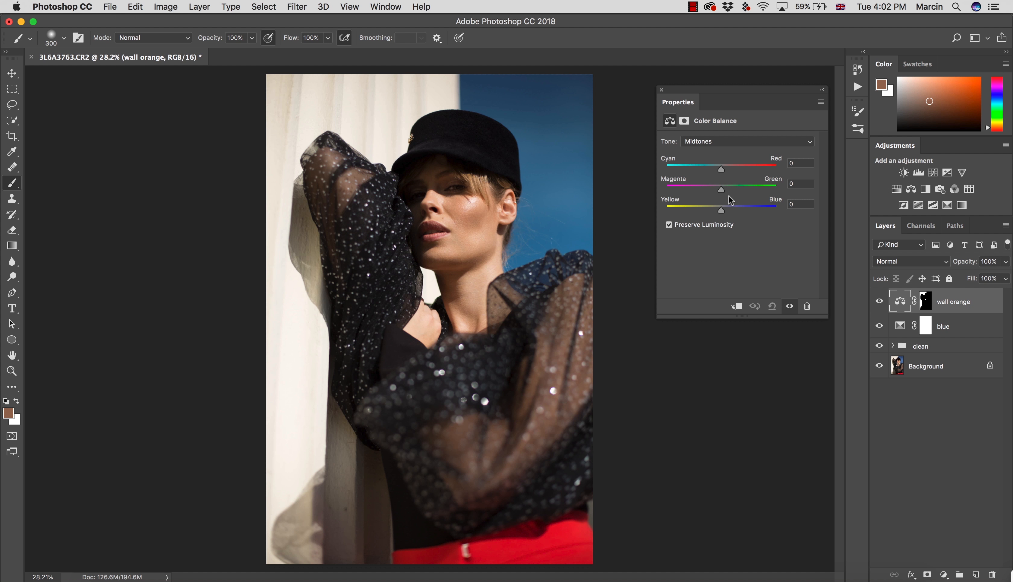
left_click_drag(722, 168, 730, 169)
left_click_drag(721, 210, 714, 211)
Step: Set the wall orange highlights to +4 toward red and -5 toward yellow, and compare the wall before and after
left_click(708, 141)
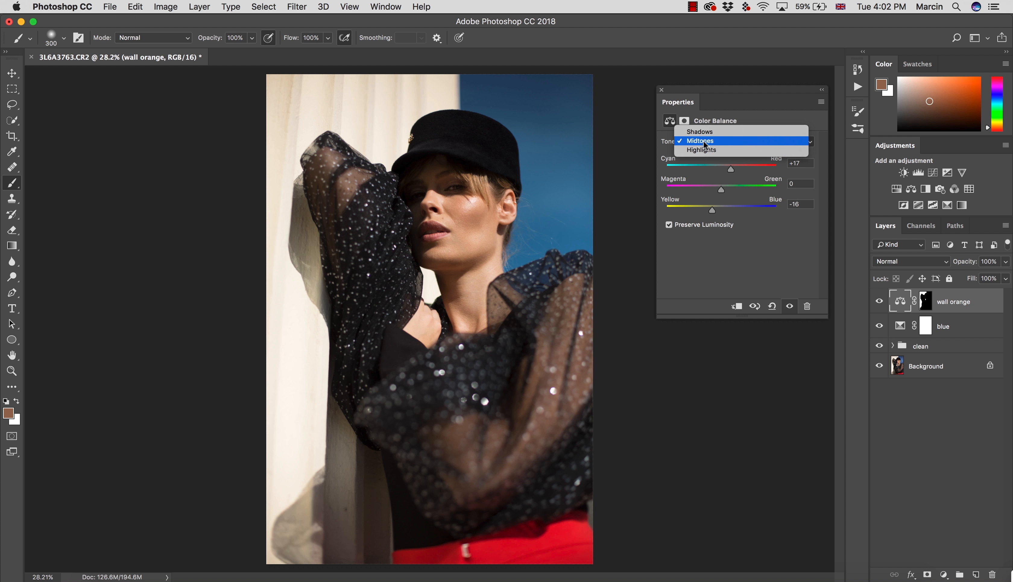
left_click(711, 152)
left_click_drag(721, 169, 724, 172)
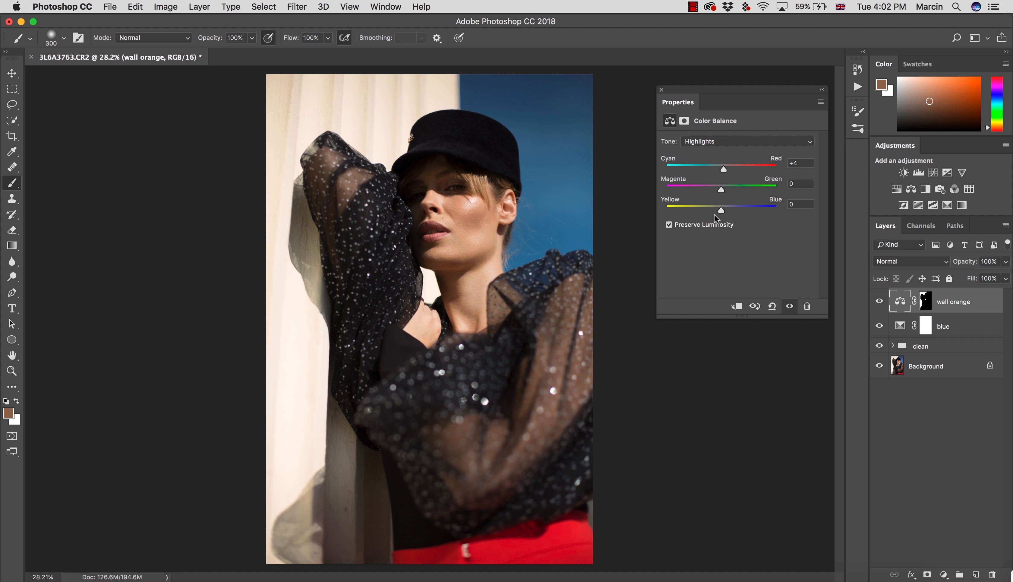
left_click_drag(721, 210, 719, 209)
left_click(879, 302)
left_click(879, 301)
Step: Add another Color Balance adjustment layer above the wall orange layer and name it "toning"
left_click(944, 574)
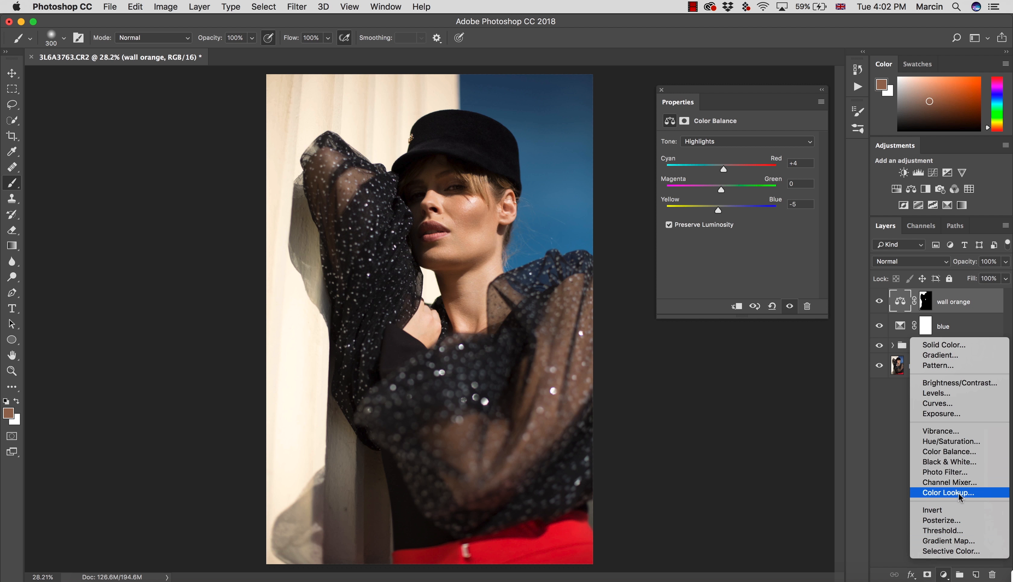
left_click(953, 452)
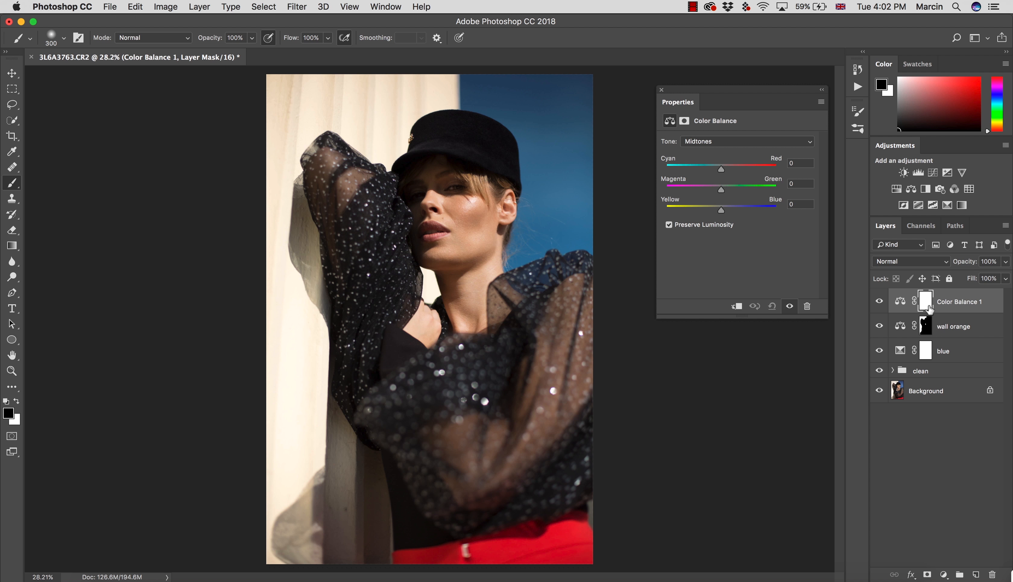
double_click(948, 309)
type("toning")
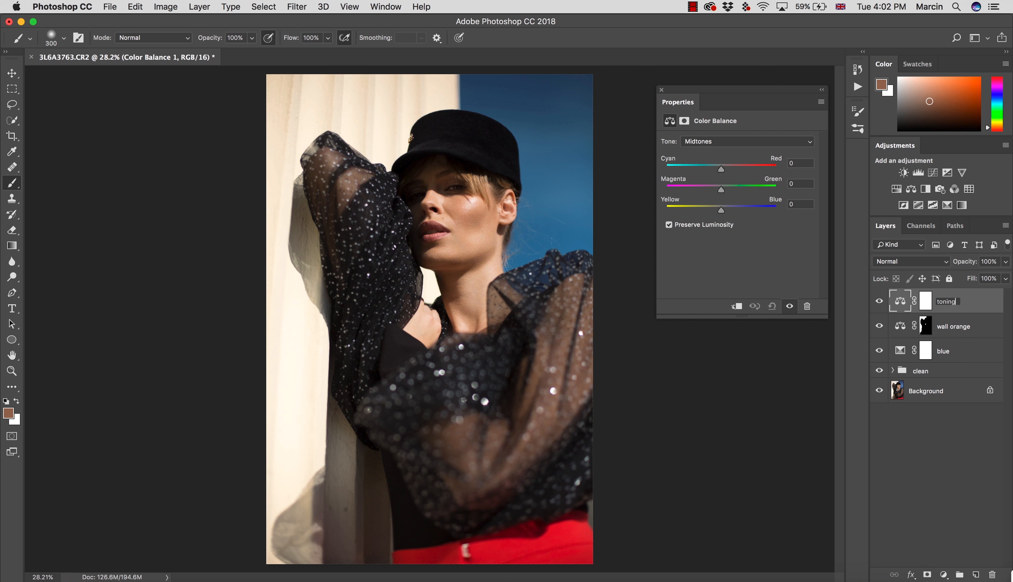
key("Return")
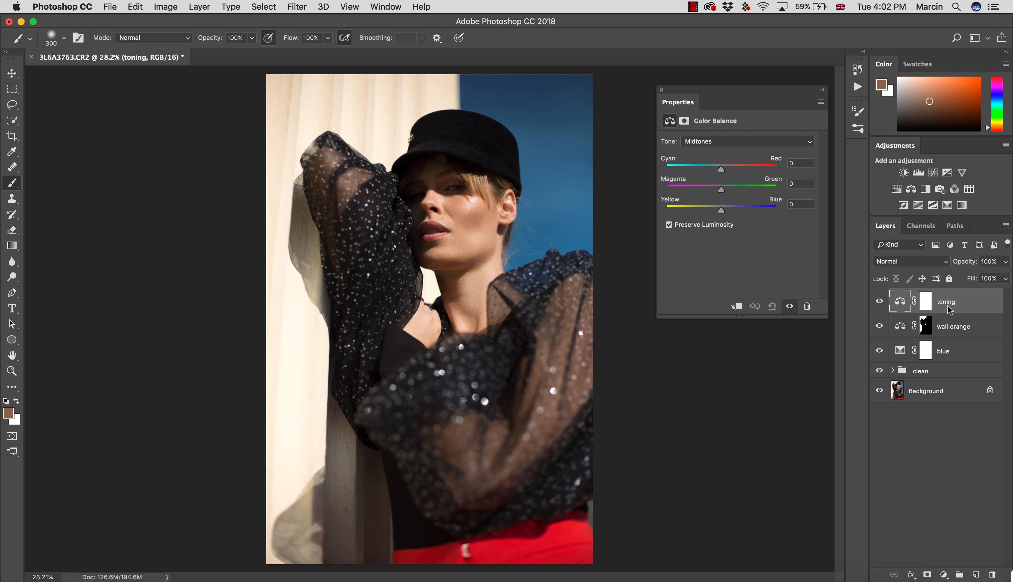
Step: Set the toning layer's blend mode to Color and select its Color Balance adjustment for editing
left_click(898, 262)
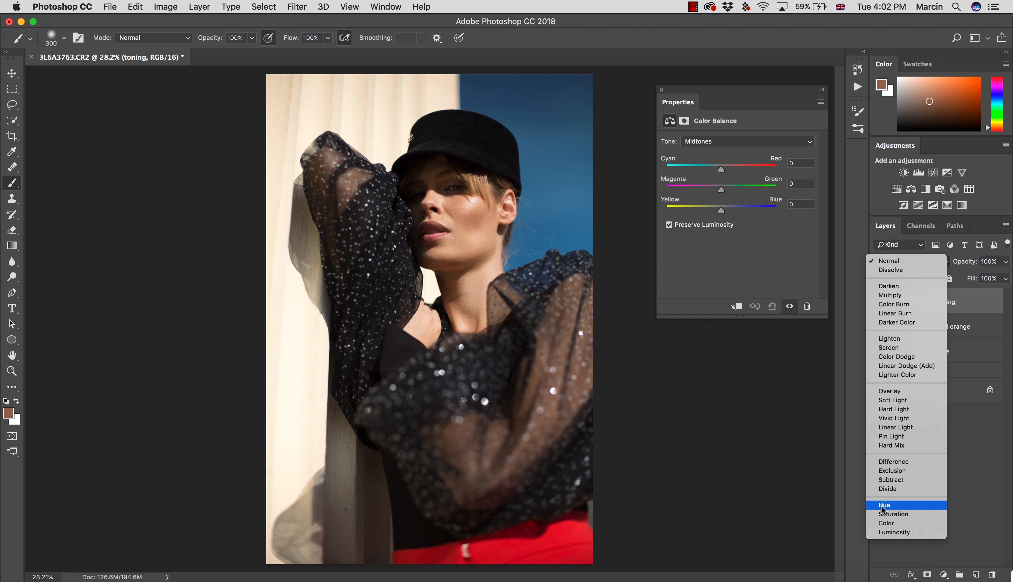
left_click(887, 523)
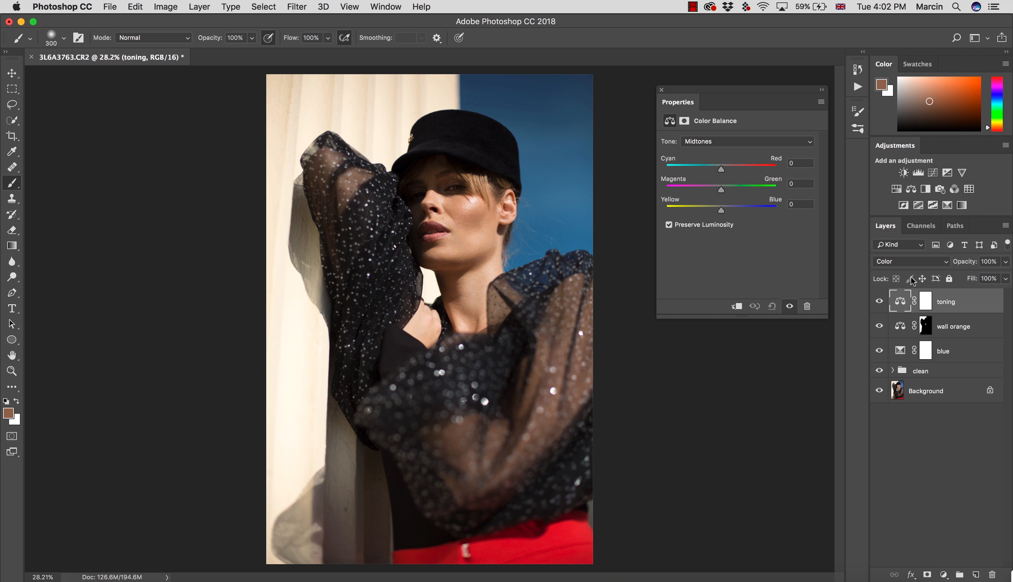
left_click(926, 305)
left_click(905, 304)
Step: Set the toning layer's shadows to -10 toward cyan and +10 toward blue
left_click(700, 141)
left_click(698, 133)
left_click_drag(722, 211, 728, 213)
left_click_drag(721, 169, 715, 168)
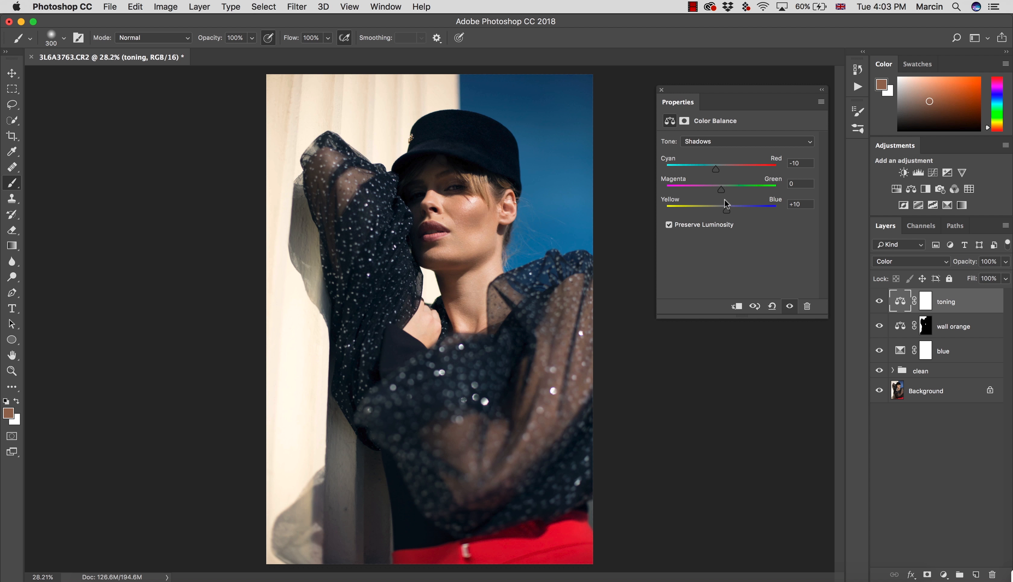
Step: Shift the toning layer's highlights slightly toward yellow and red, and compare the image with and without the layer
left_click(705, 147)
left_click(709, 157)
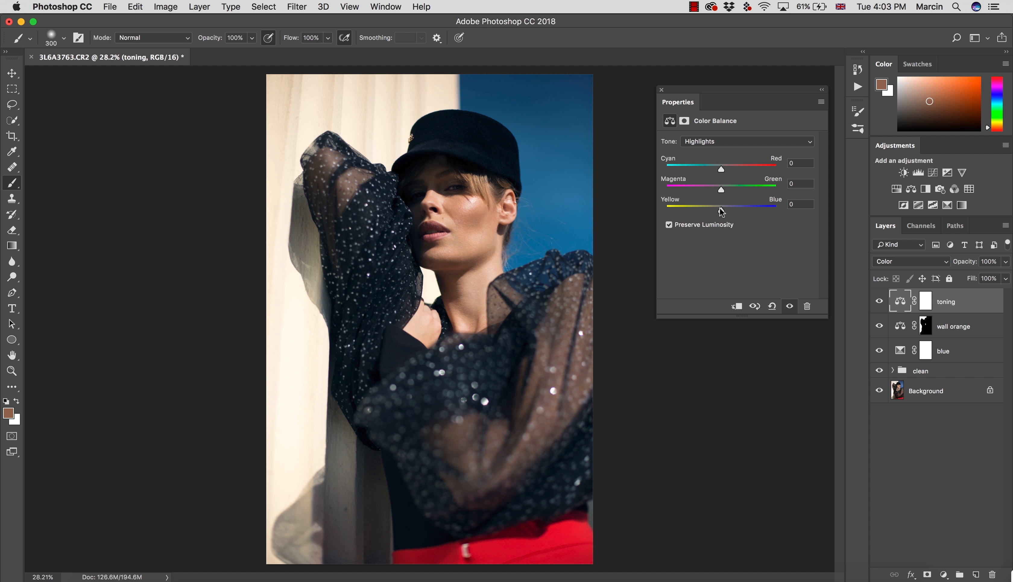
left_click_drag(723, 213, 715, 206)
left_click_drag(722, 166, 725, 166)
left_click(879, 302)
left_click(879, 302)
left_click(879, 302)
left_click(799, 164)
Step: Reduce the toning layer's opacity to 70% and compare the image with and without it
left_click(982, 262)
type("7")
left_click(879, 303)
left_click(879, 303)
left_click(879, 303)
left_click(879, 303)
Step: Set the toning highlights to -8 toward yellow and +6 toward red, and compare before and after
left_click(800, 204)
type("-")
type("8")
type("6")
left_click(879, 301)
left_click(879, 301)
left_click(879, 301)
left_click(879, 302)
Step: Add a Color Balance adjustment layer above toning and name it "black"
left_click(944, 574)
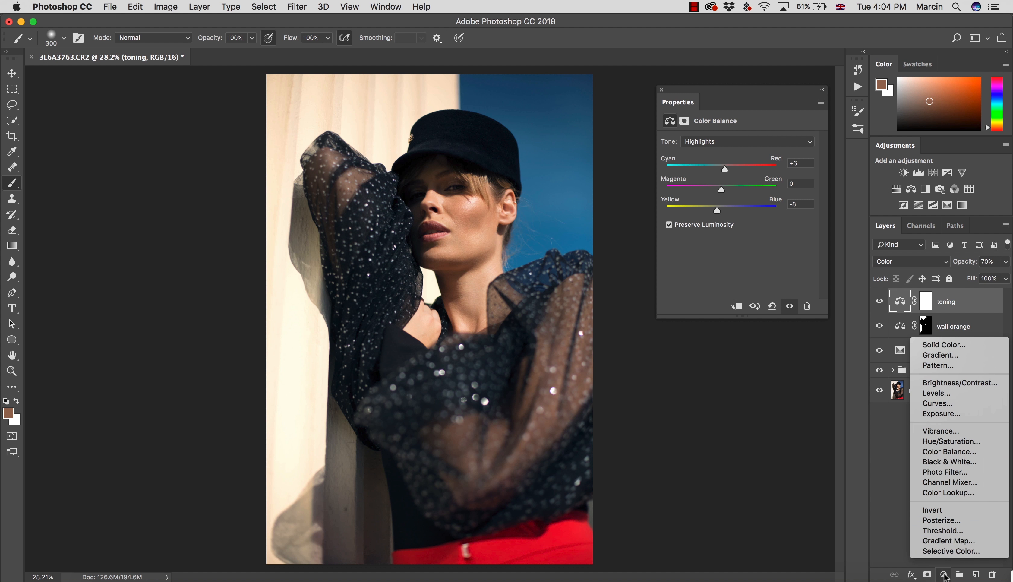
left_click(947, 451)
double_click(951, 303)
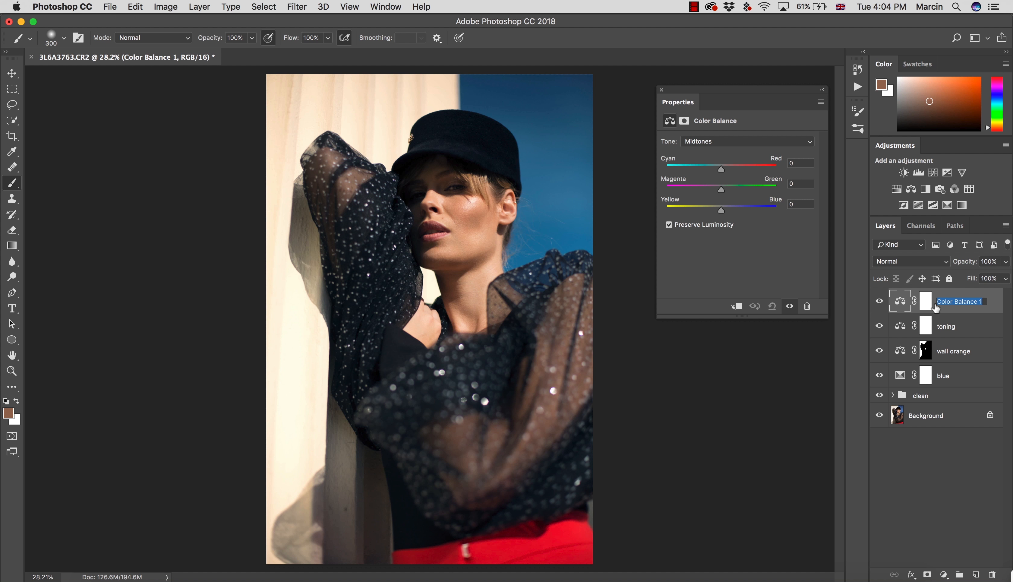
type("black")
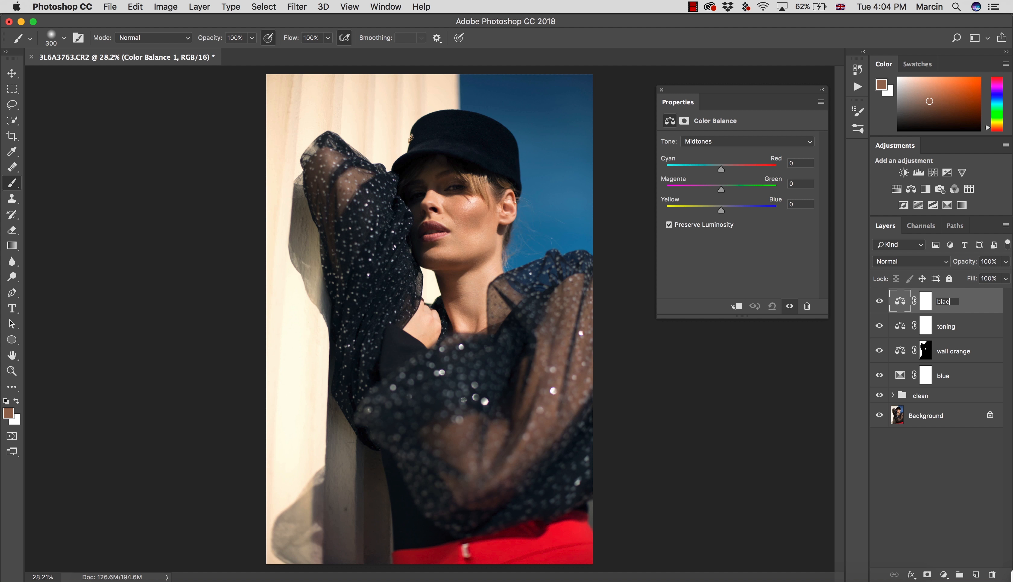
key("Return")
Step: Limit the black layer's mask with Color Range, sampling the black cap at a fuzziness of 74
left_click(925, 302)
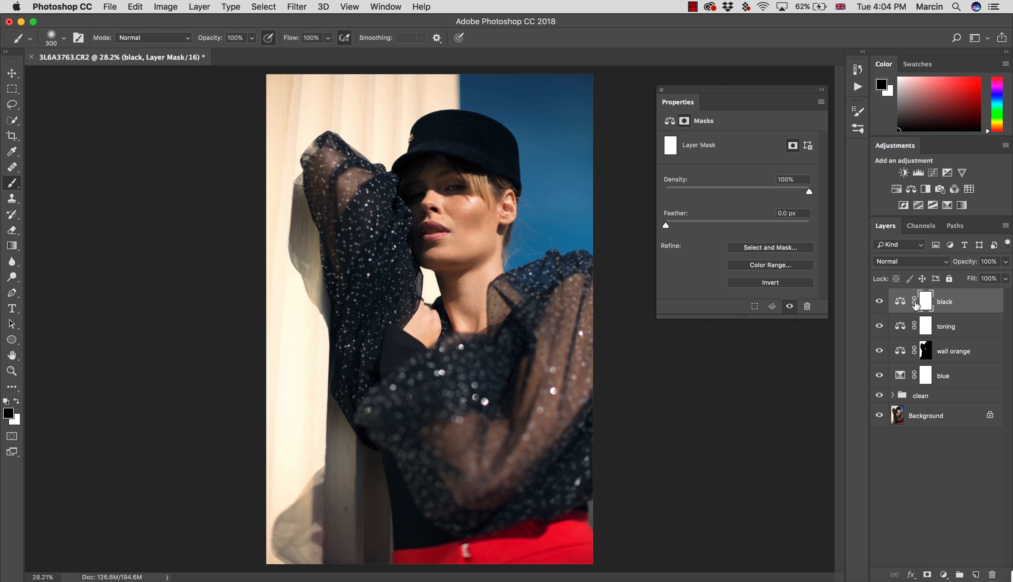
left_click(267, 10)
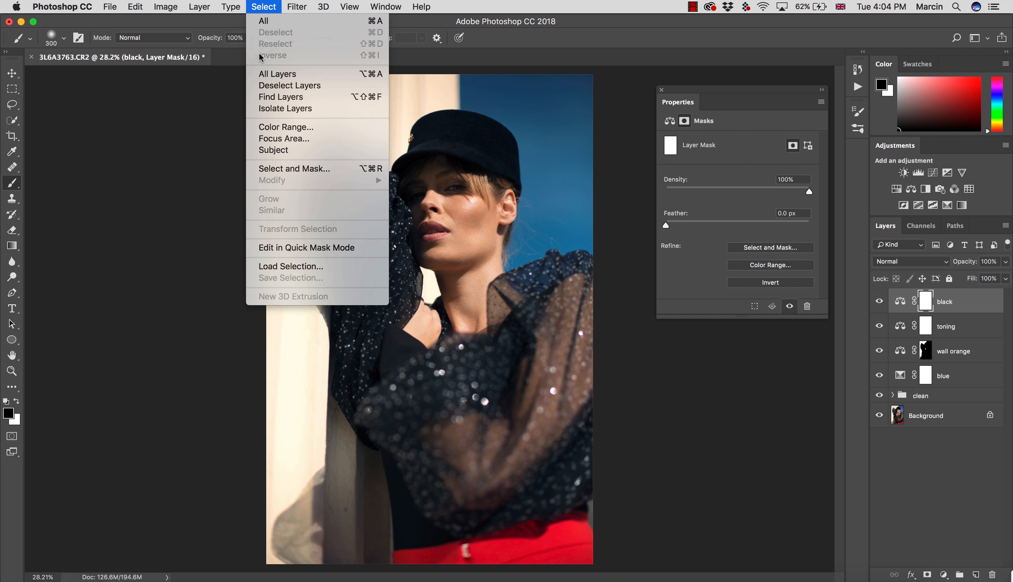
left_click(283, 128)
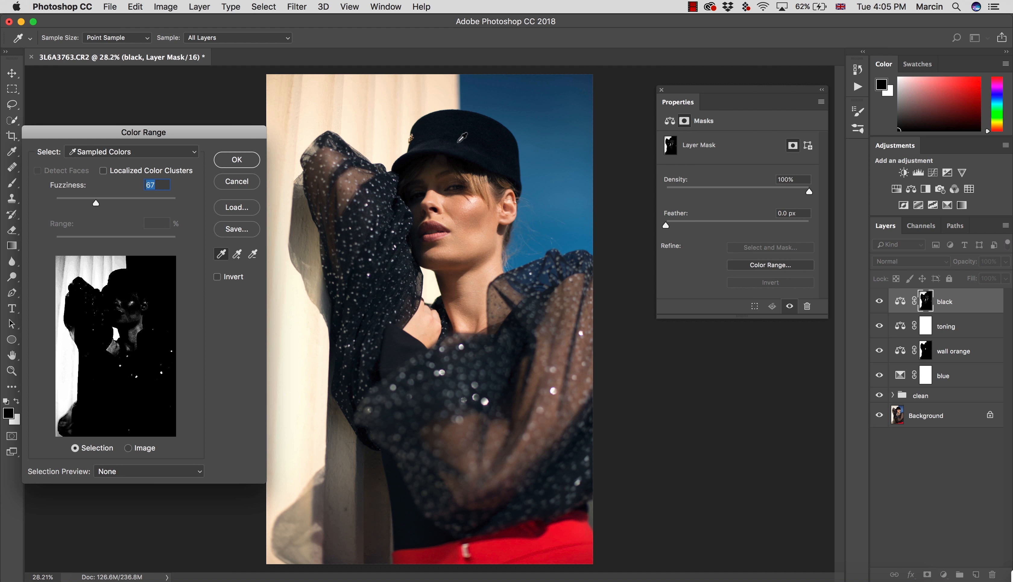
left_click(459, 133)
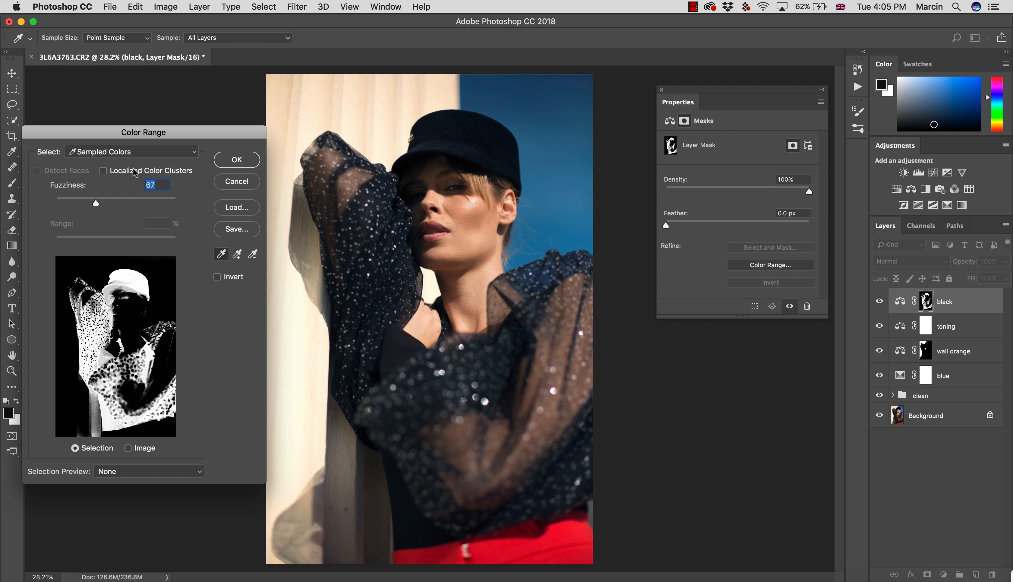
left_click_drag(99, 203, 103, 203)
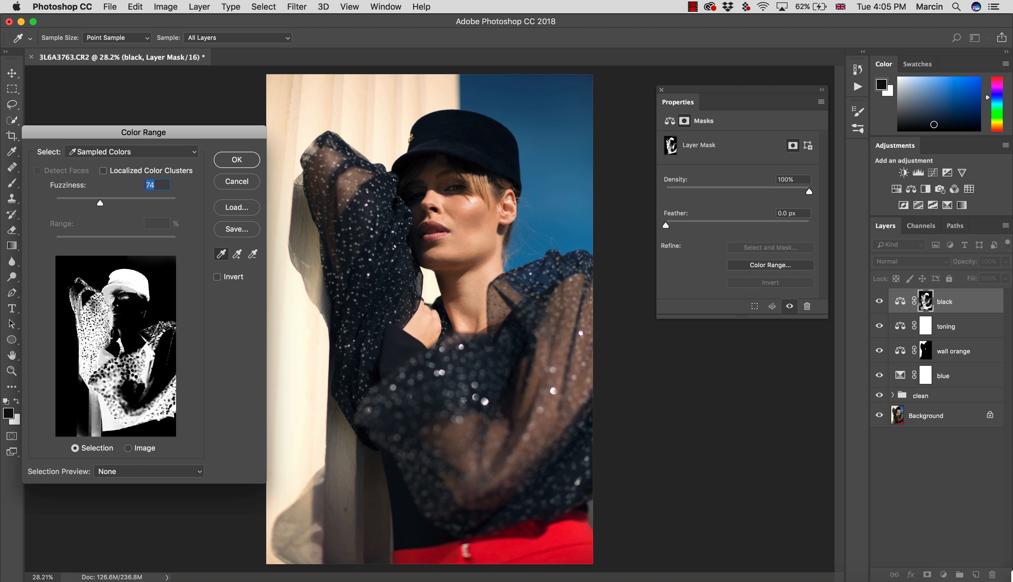
key("Return")
Step: View the black layer's mask on its own and paint black over the grey pillar area beside the body to exclude it
left_click(926, 302, "alt")
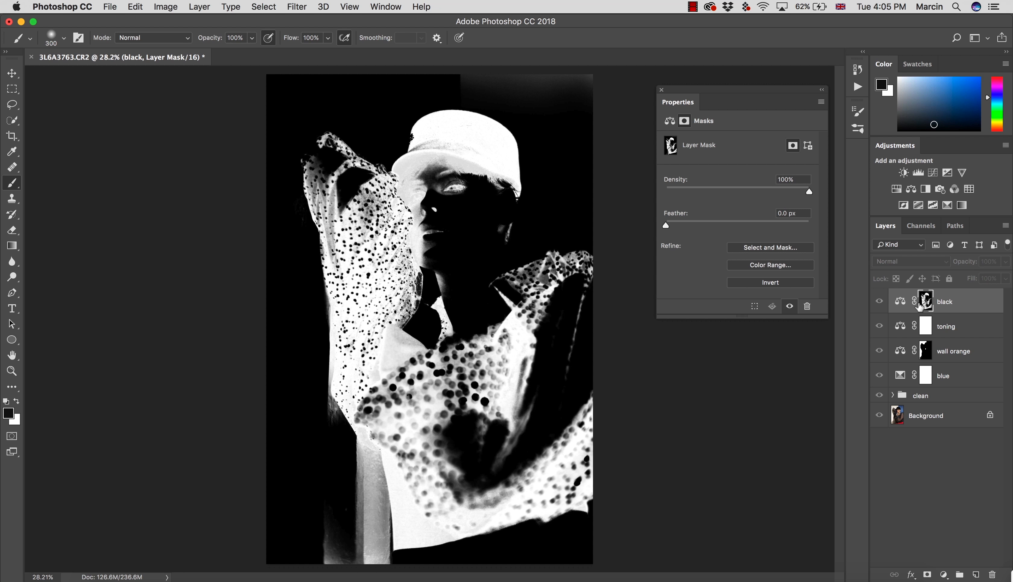
left_click(919, 304, "alt")
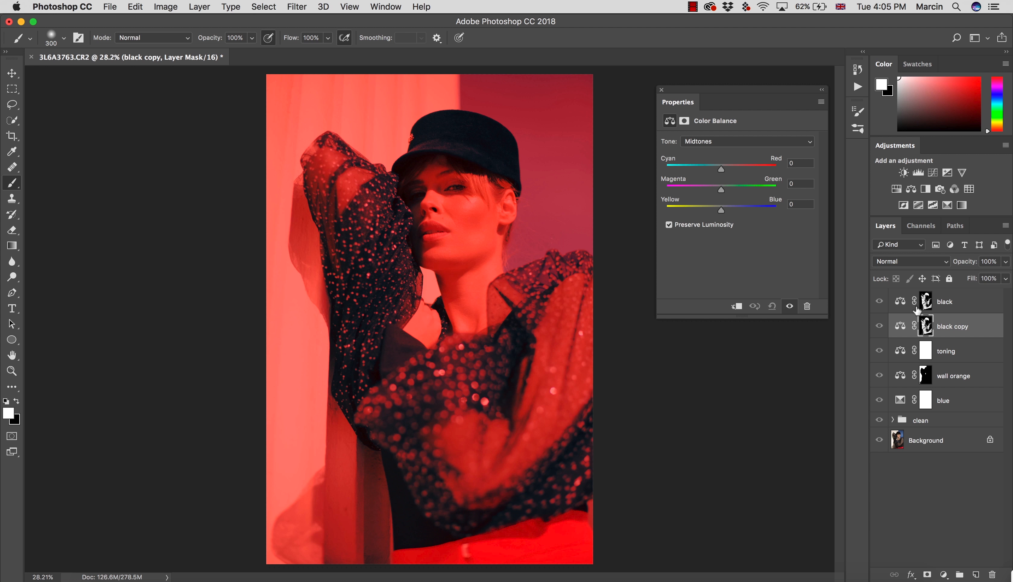
key("super+z")
left_click(925, 302, "alt")
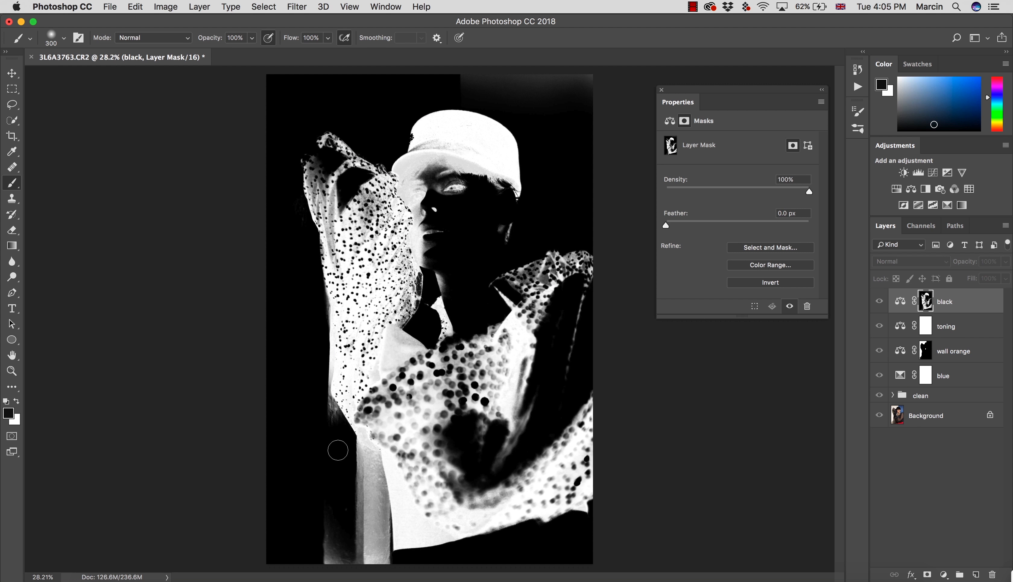
key("x")
key("x")
mouse_move(321, 466)
left_mouse_down()
mouse_move(331, 560)
mouse_move(327, 520)
mouse_move(351, 539)
mouse_move(362, 528)
mouse_move(331, 487)
mouse_move(323, 550)
mouse_move(305, 552)
mouse_move(342, 505)
mouse_move(362, 552)
mouse_move(367, 520)
mouse_move(370, 544)
mouse_move(361, 481)
mouse_move(321, 409)
mouse_move(360, 463)
mouse_move(376, 532)
mouse_move(359, 468)
left_mouse_up()
key("d")
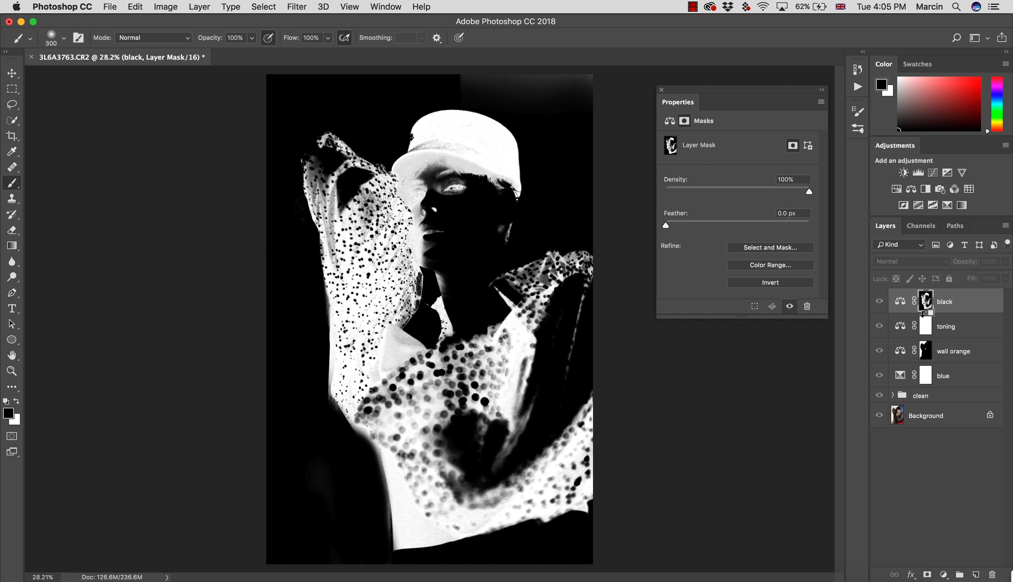
left_click(926, 302, "alt")
Step: Shift the black layer's Color Balance shadows slightly toward yellow and red, and compare with and without the layer
left_click(899, 302)
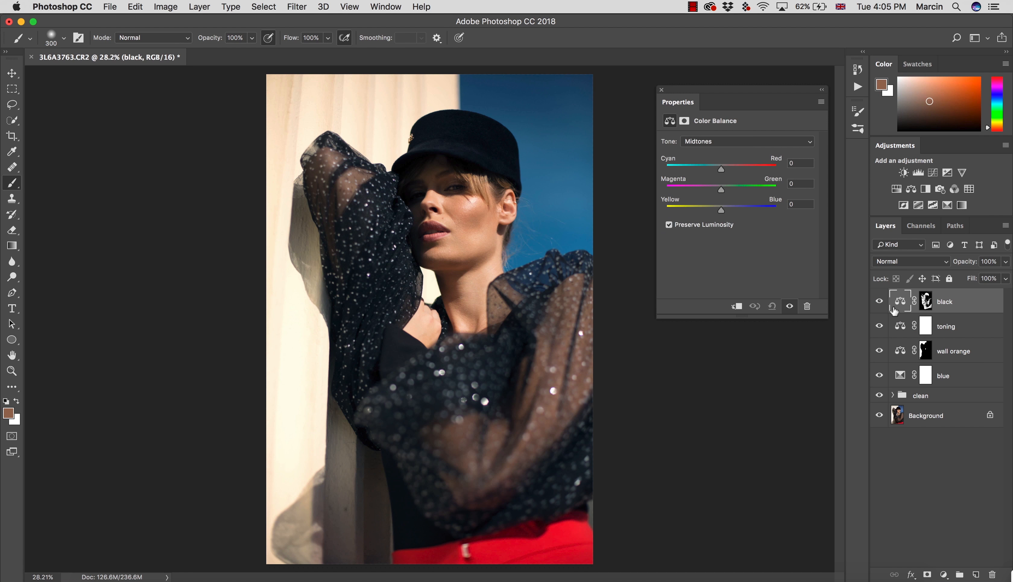
left_click(712, 141)
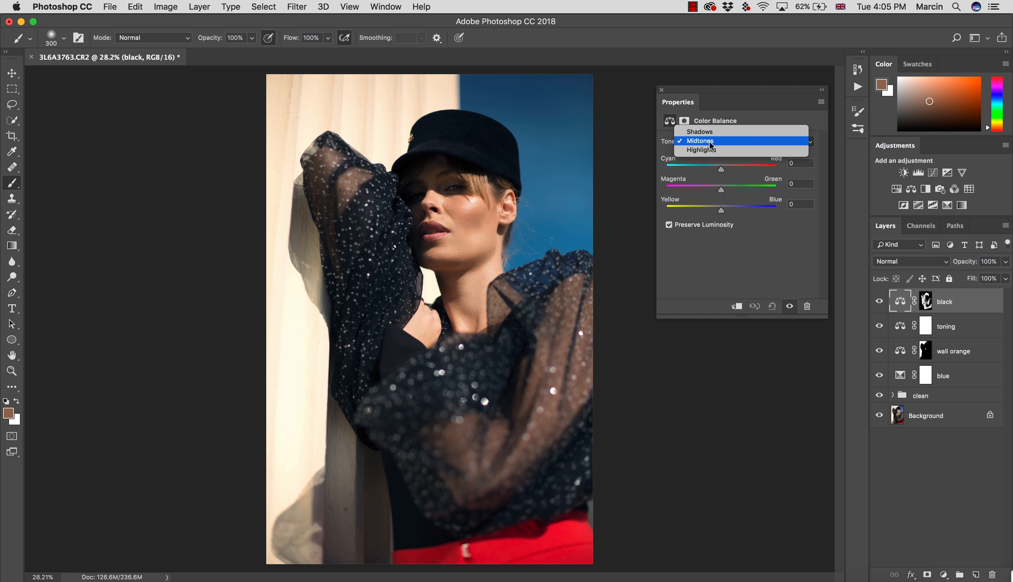
left_click(709, 127)
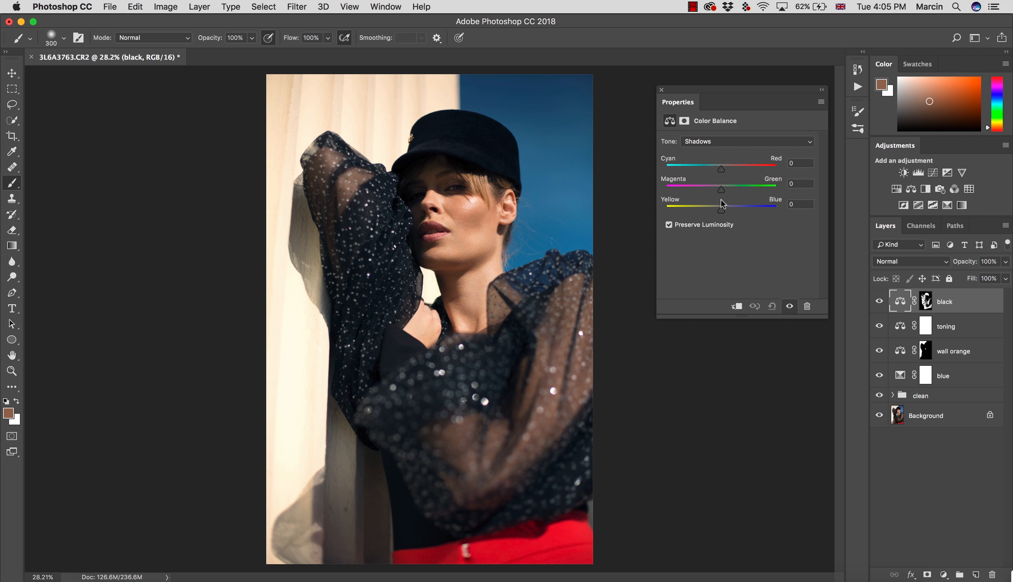
left_click_drag(719, 211, 717, 211)
left_click(723, 169)
left_click(879, 302)
left_click(879, 301)
Step: Set the black layer's shadows to -5 toward yellow and +4 toward red, and compare before and after
left_click(788, 204)
type("-5")
left_click(796, 163)
type("4")
key("Return")
left_click(877, 299)
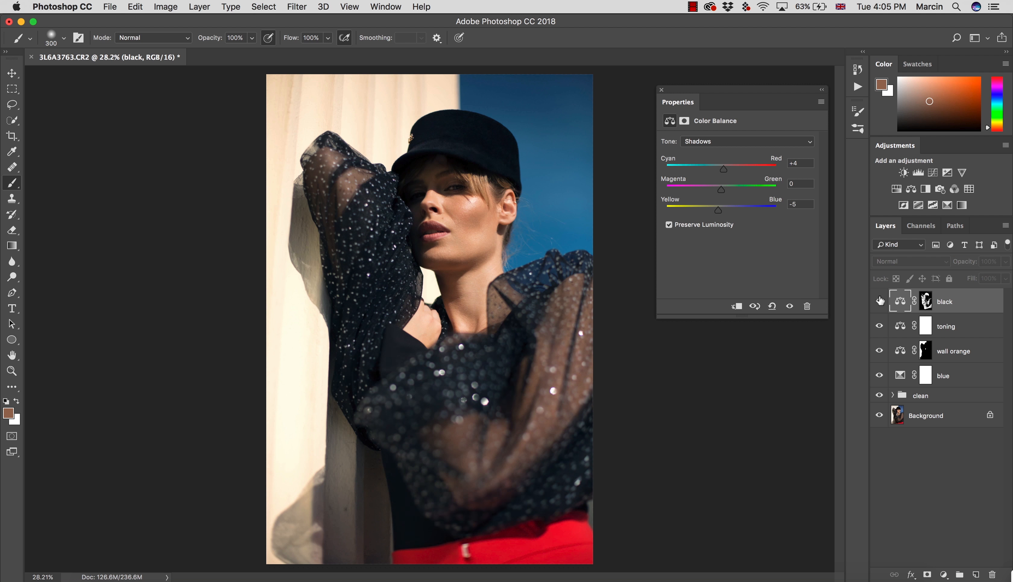
left_click(876, 299)
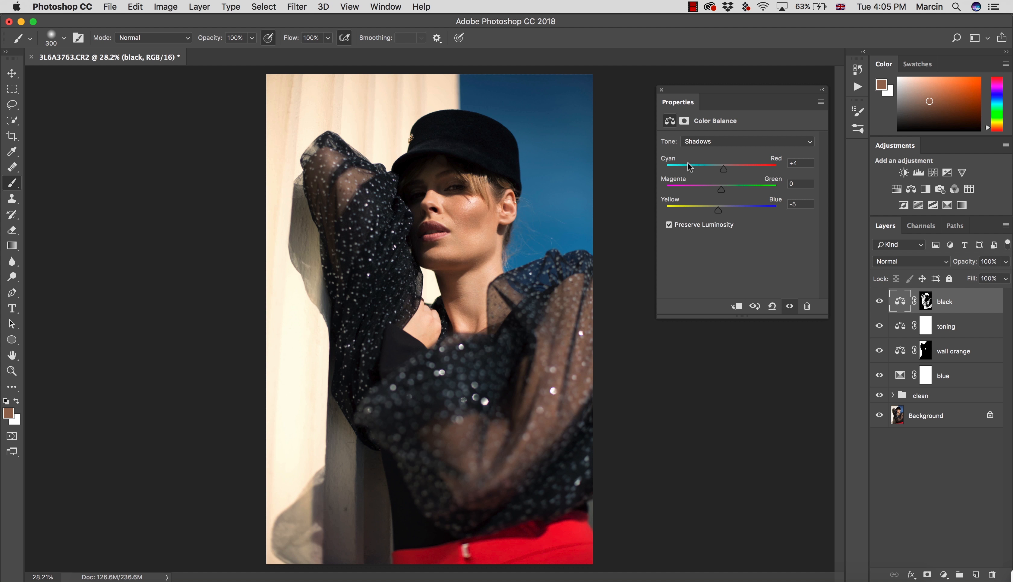
Step: Set the black layer's blend mode to Color and compare the image with and without it
left_click(700, 142)
left_click(704, 150)
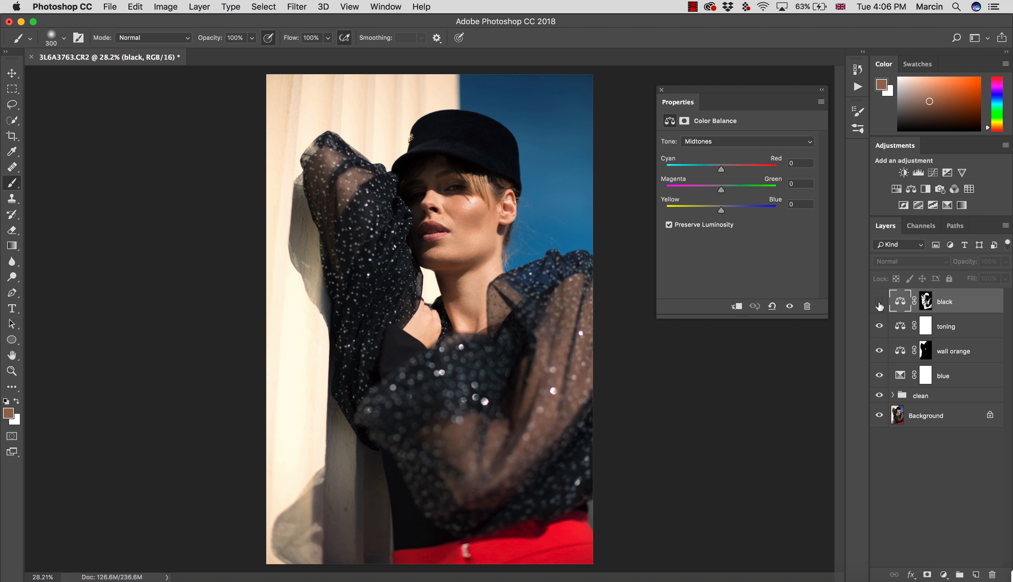
left_click(943, 573)
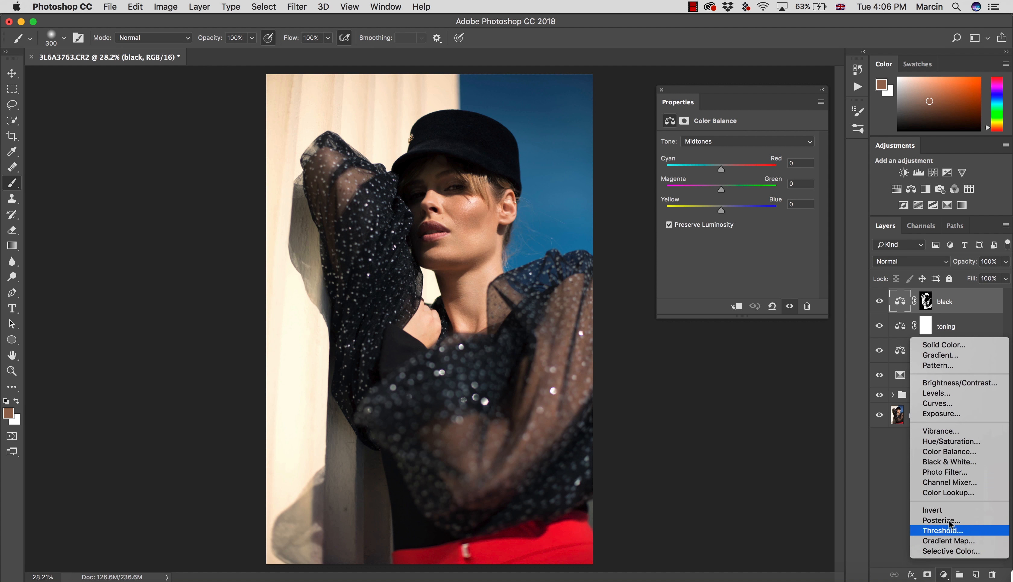
left_click(900, 266)
left_click(901, 264)
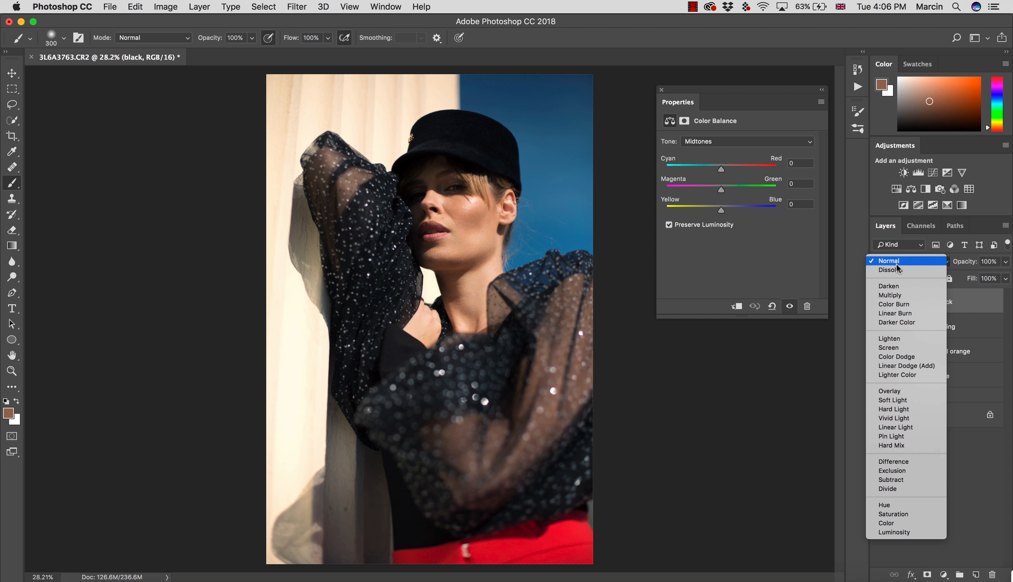
left_click(888, 523)
left_click(878, 303)
left_click(878, 303)
Step: Add a Color Balance adjustment layer above the black layer and name it "midtones"
left_click(944, 575)
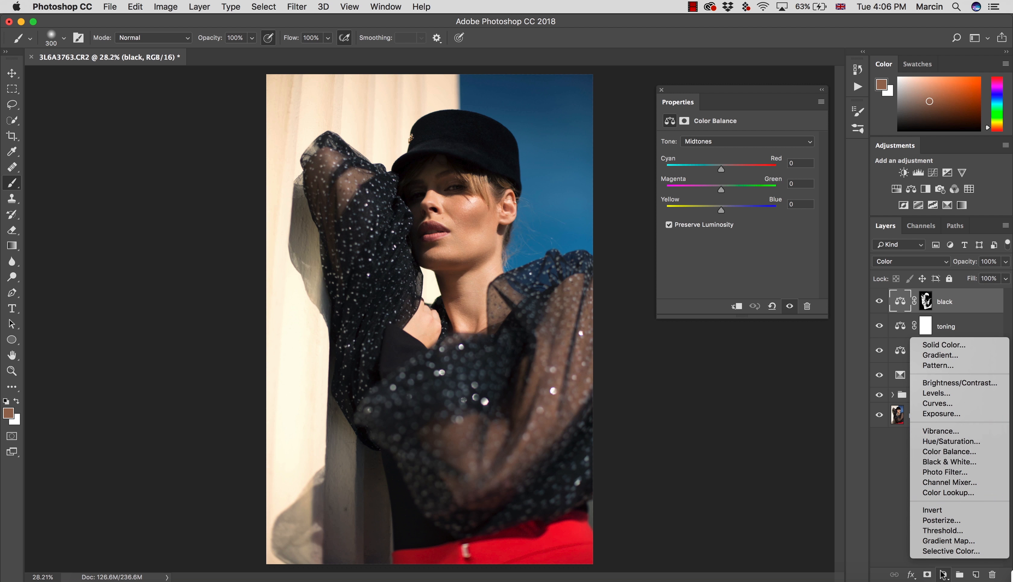
left_click(945, 455)
double_click(951, 302)
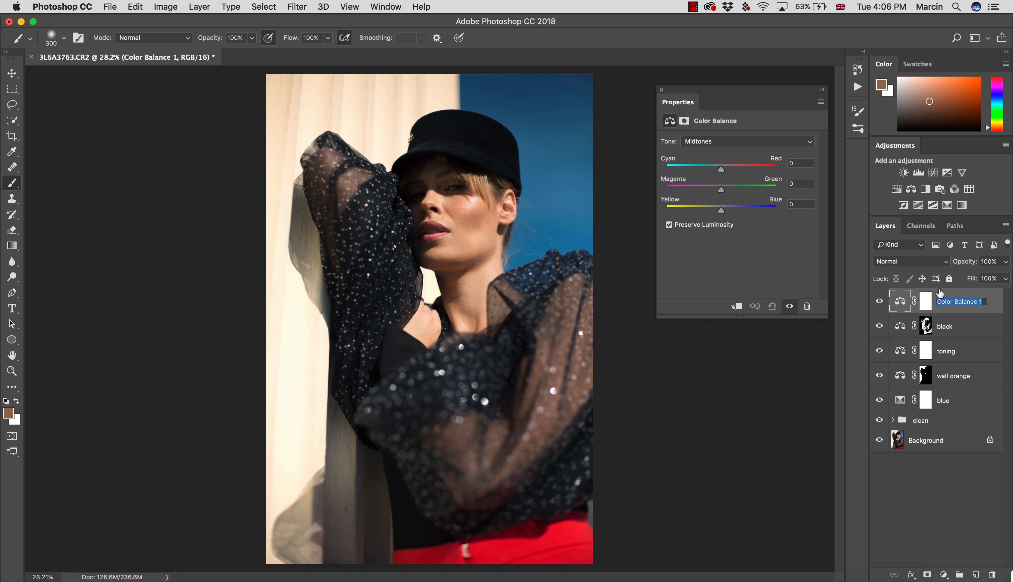
type("midtones")
key("Return")
Step: Set the midtones layer to Color blend mode, fine-tune its yellow-blue midtone balance and compare before and after
left_click(893, 262)
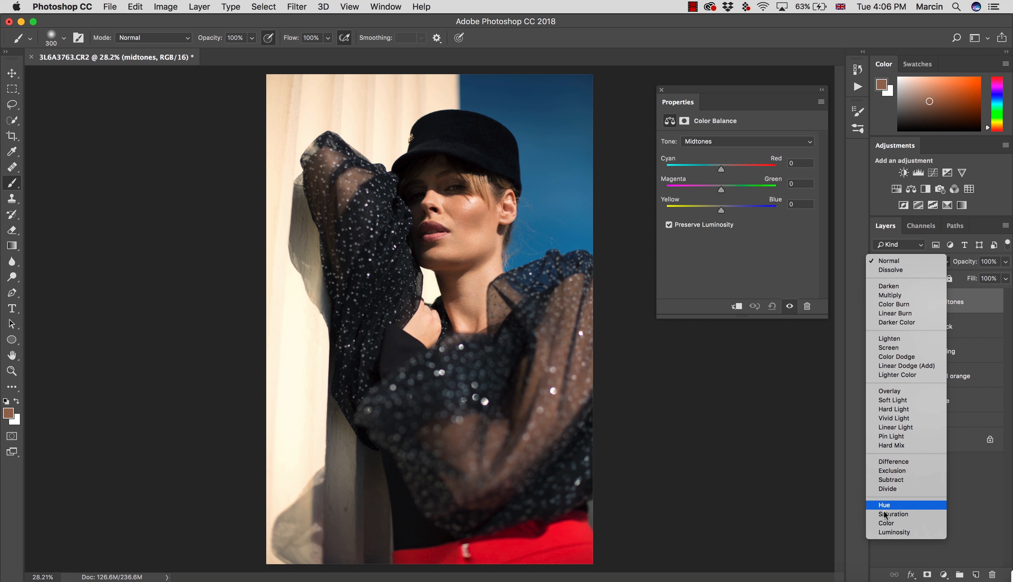
left_click(887, 523)
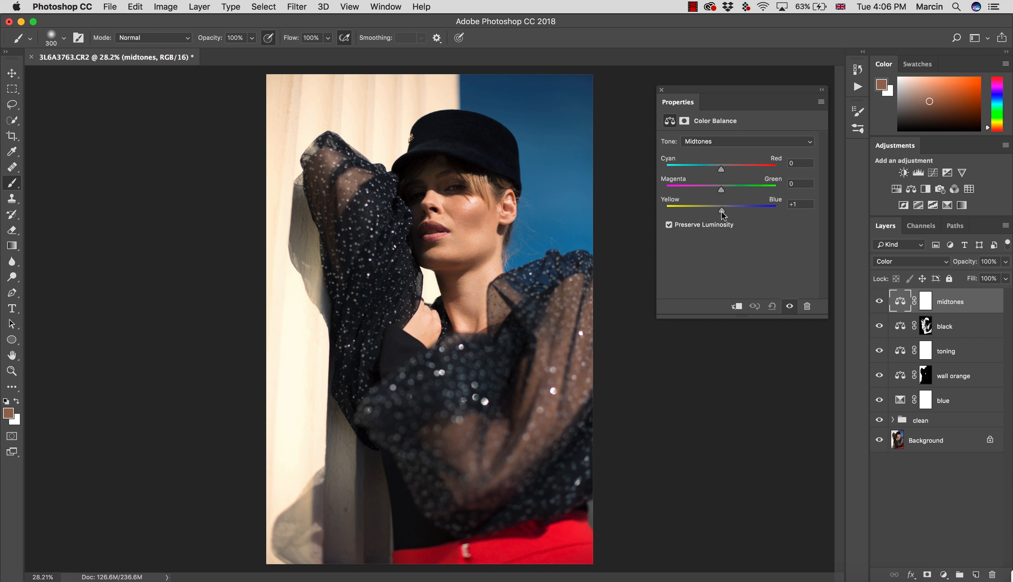
left_click_drag(721, 211, 720, 211)
left_click(878, 305)
left_click(878, 304)
Step: Group the five adjustment layers from midtones down to blue and compare the portrait with and without the whole grade
left_click(958, 400, "shift")
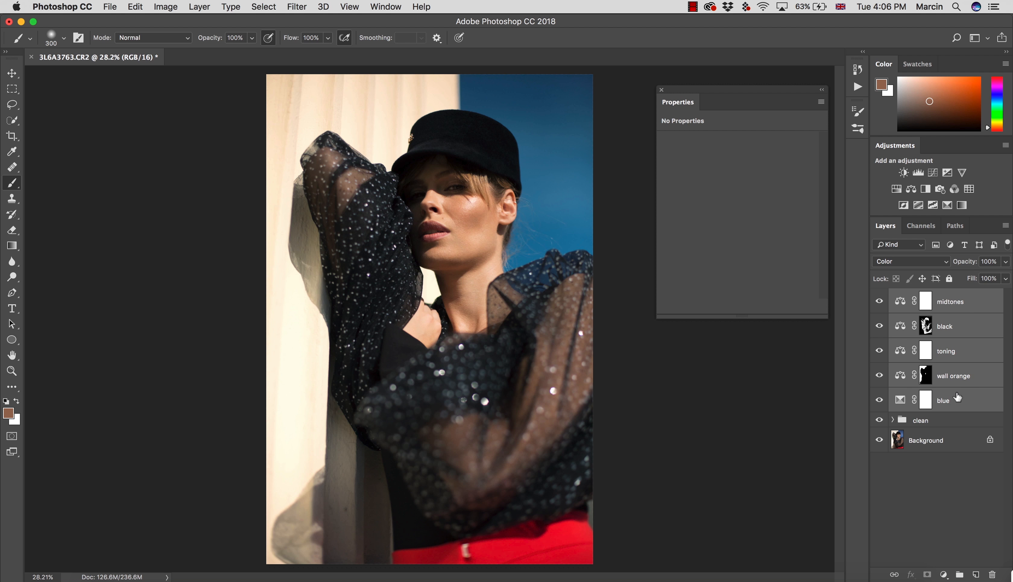
key("super+g")
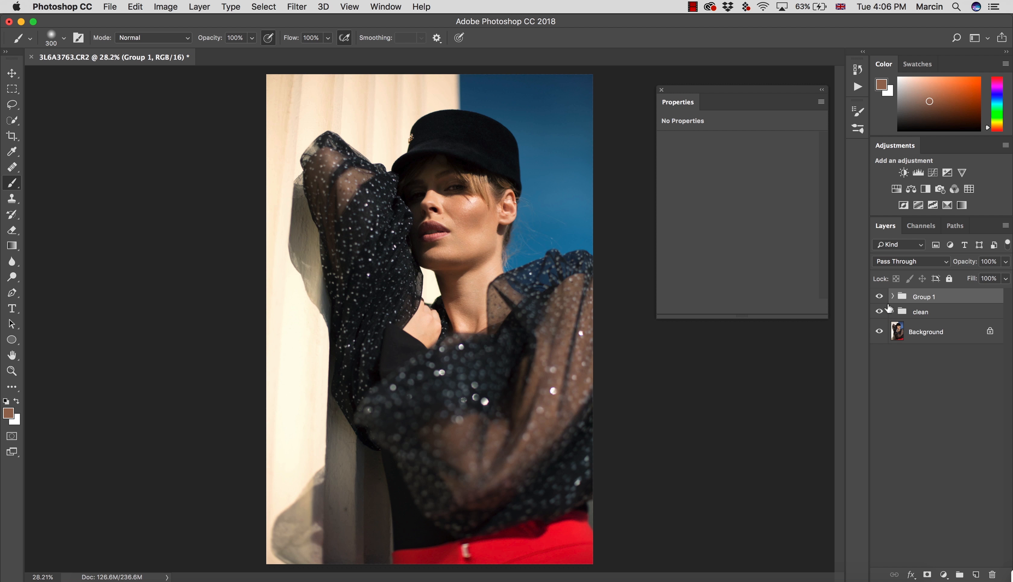
left_click(880, 298)
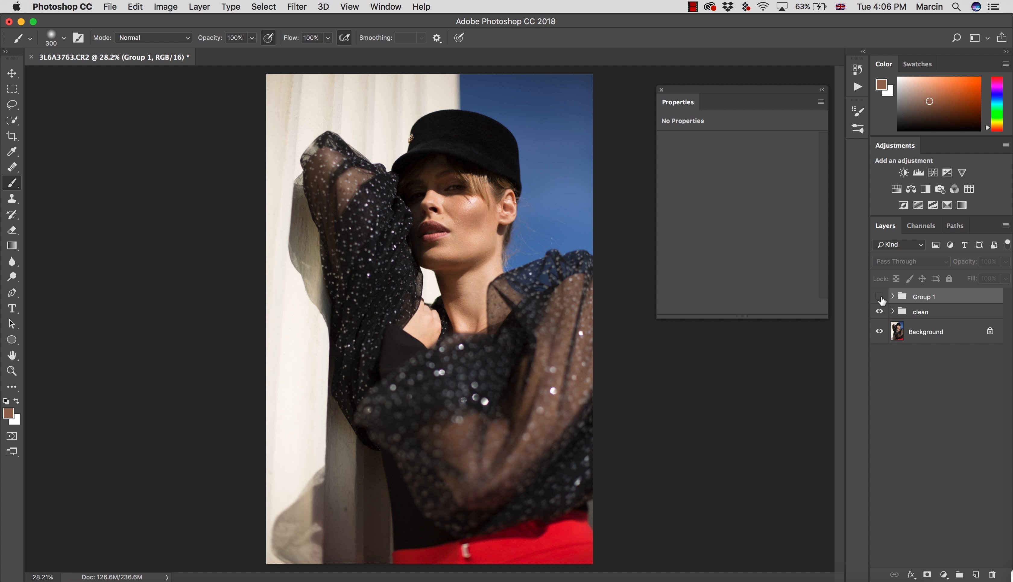
left_click(880, 300)
left_click(880, 300)
left_click(880, 300)
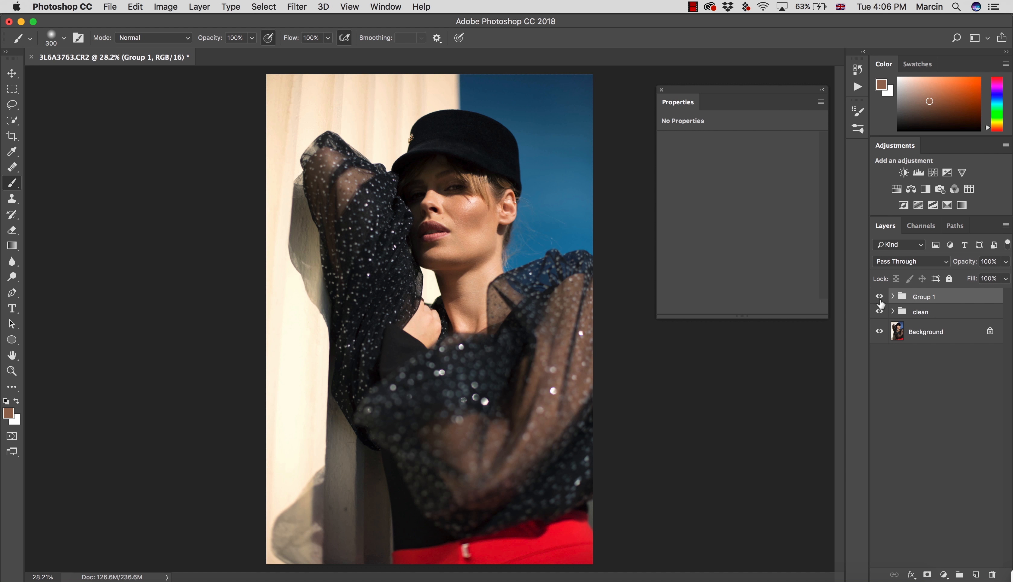
left_click(880, 301)
left_click(880, 302)
left_click(878, 301)
left_click(879, 300)
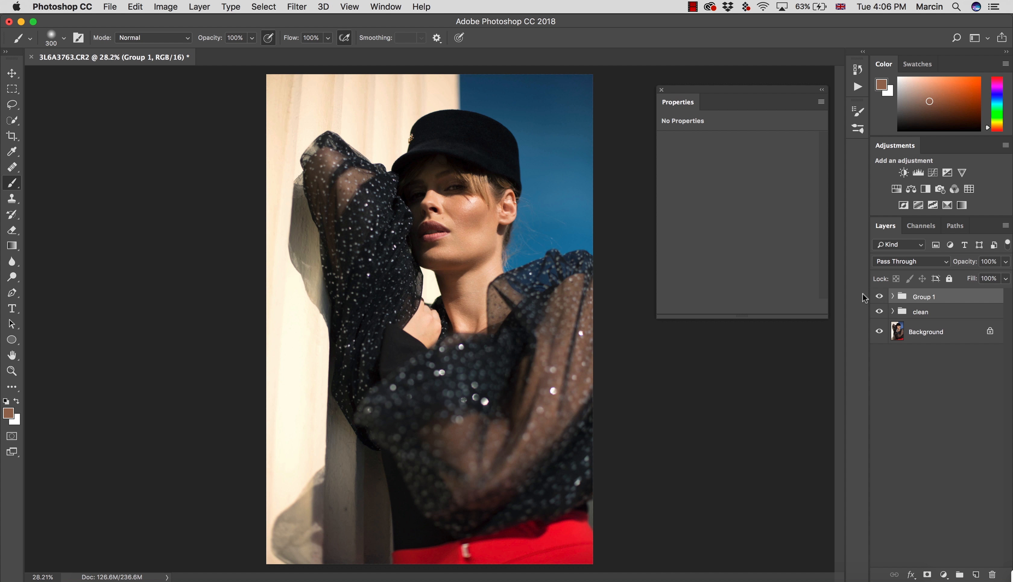